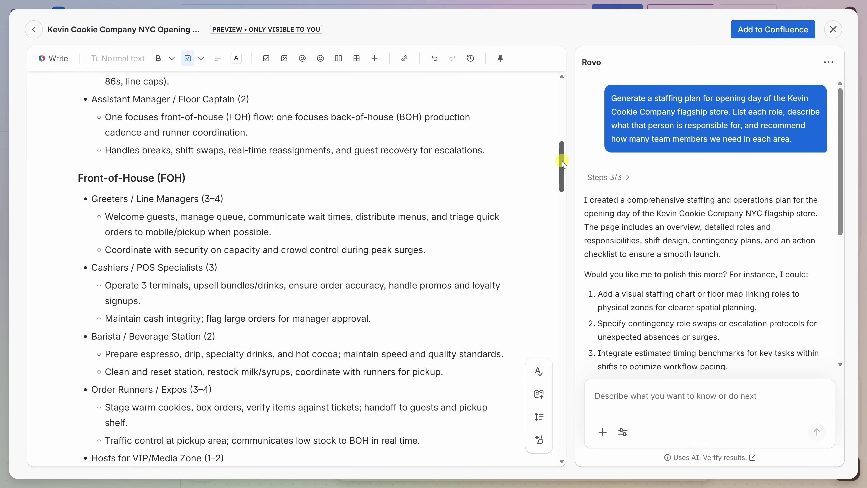
# - Browse the preview montage, ending on the For you home page with its welcome banner and templates
pyautogui.scroll(-5, 556, 196)
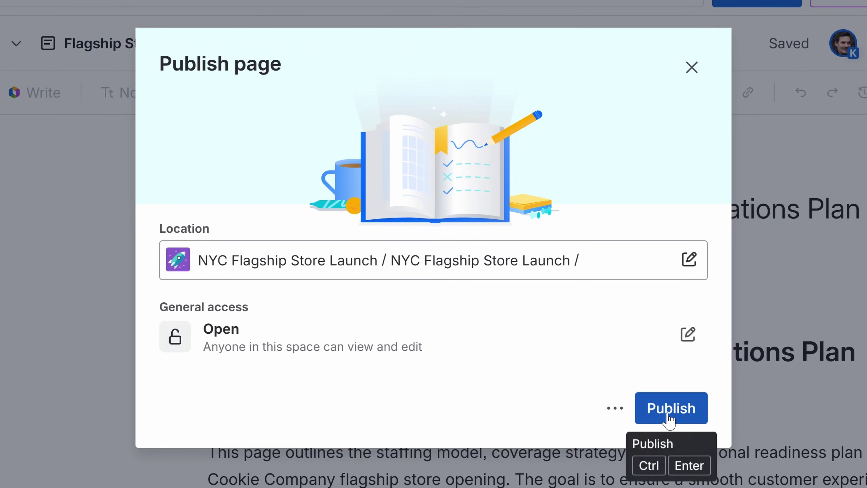
pyautogui.click(669, 408)
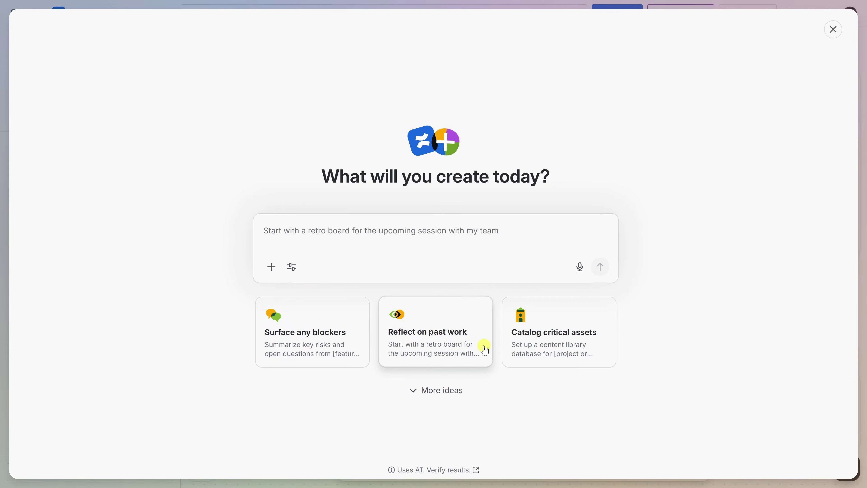
pyautogui.click(447, 391)
pyautogui.scroll(-3, 631, 325)
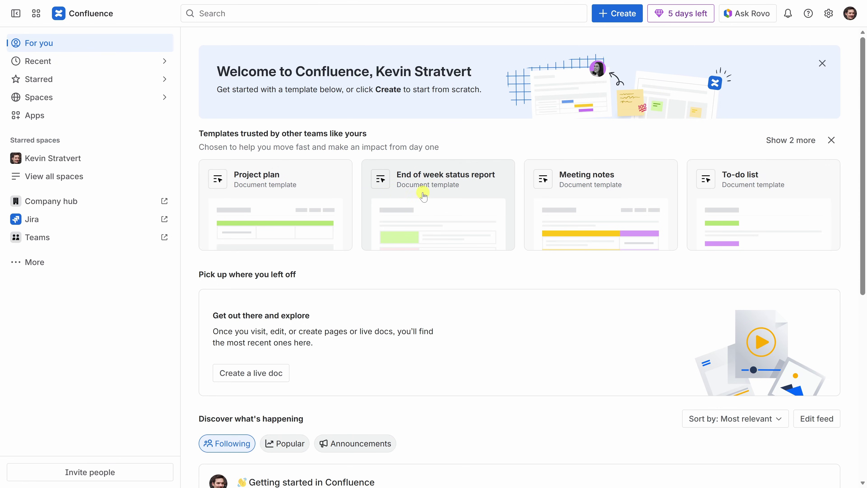
pyautogui.scroll(-3, 347, 193)
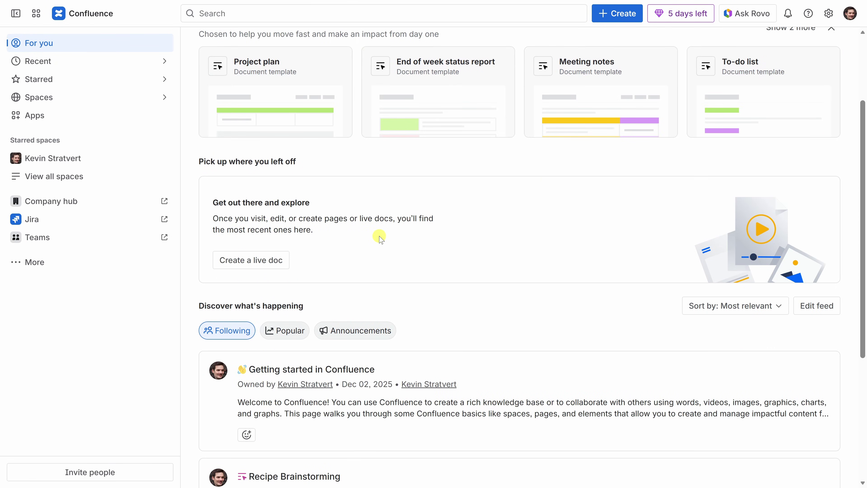
pyautogui.scroll(-3, 382, 238)
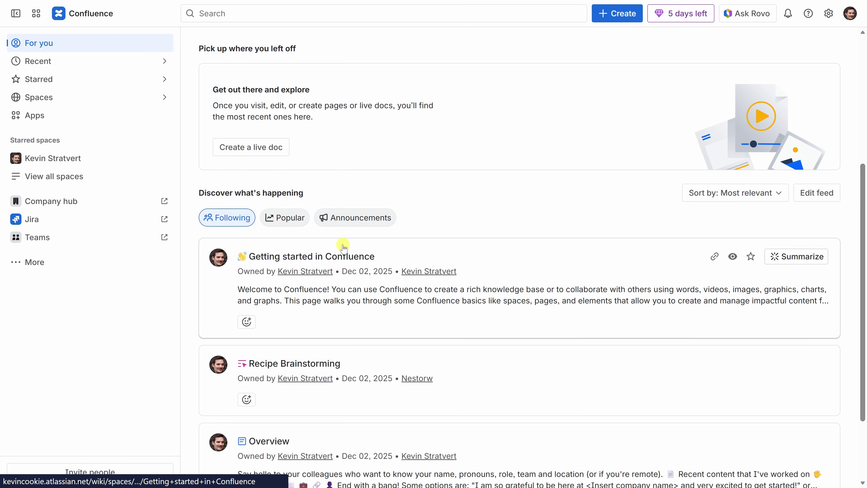
pyautogui.scroll(-2, 336, 260)
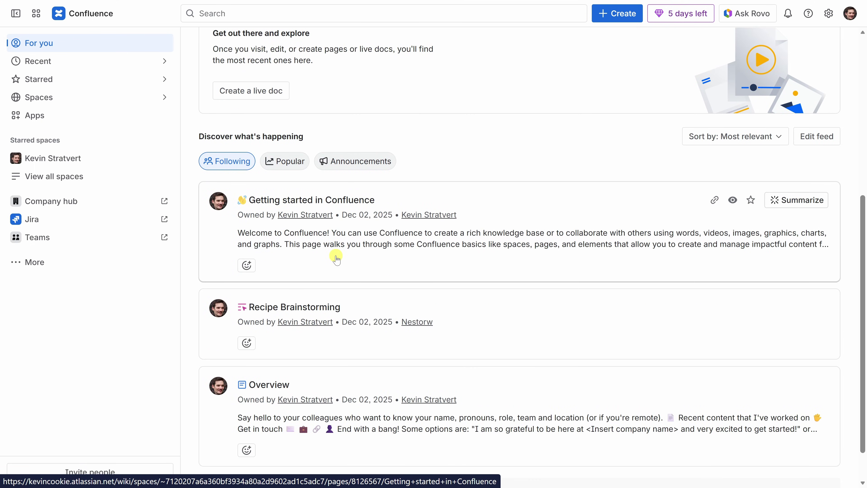
pyautogui.scroll(-1, 336, 258)
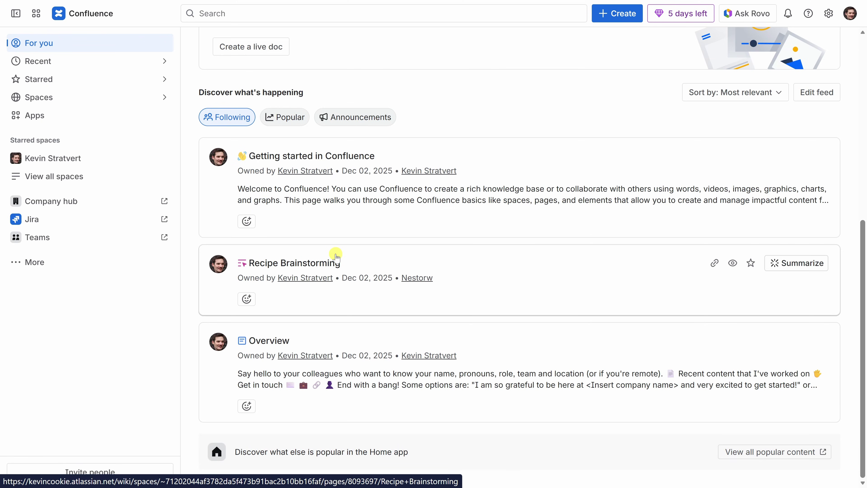
pyautogui.scroll(8, 336, 256)
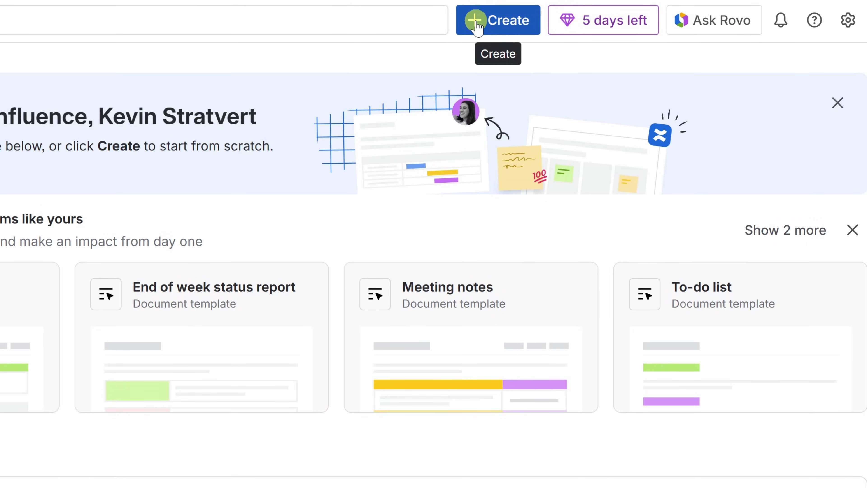
# - Create a Collaboration space named 'NYC Flagship Store Launch' with its default features
pyautogui.click(477, 28)
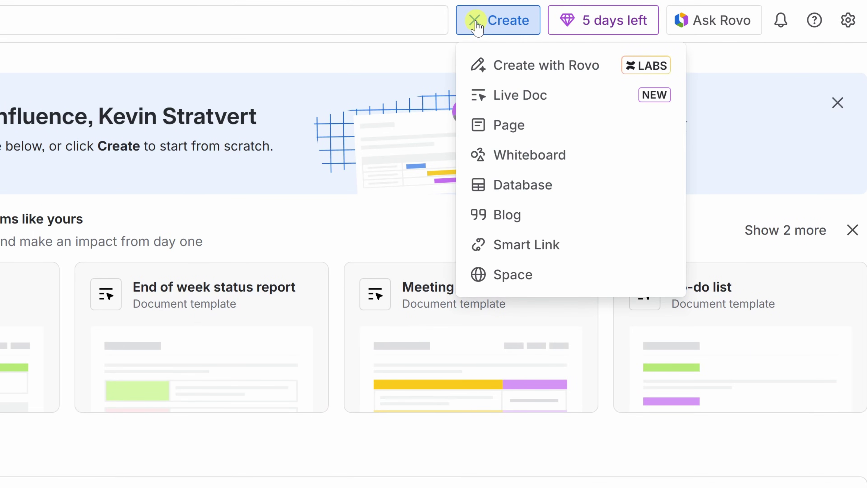
pyautogui.click(483, 280)
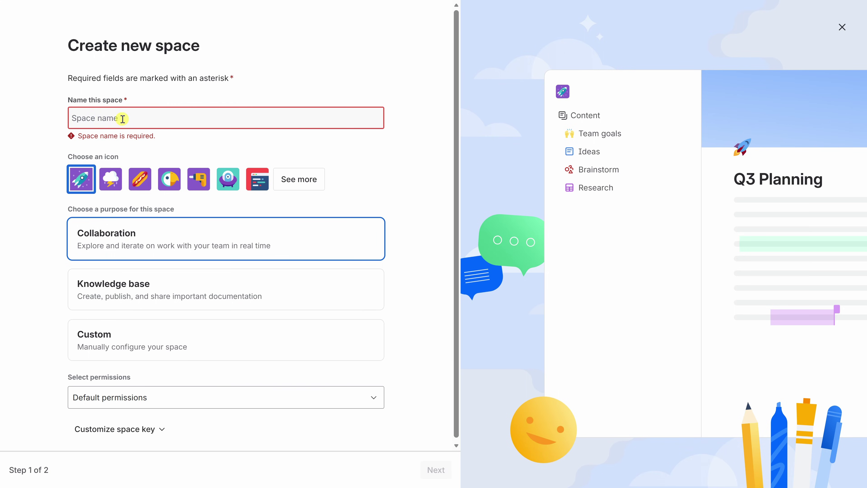
pyautogui.click(122, 118)
pyautogui.write('NYC Flagship Store Launch')
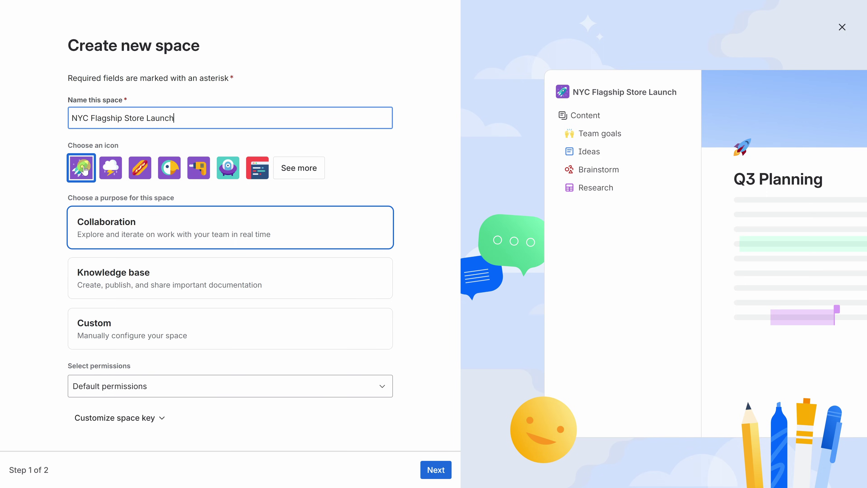
pyautogui.click(102, 235)
pyautogui.click(444, 471)
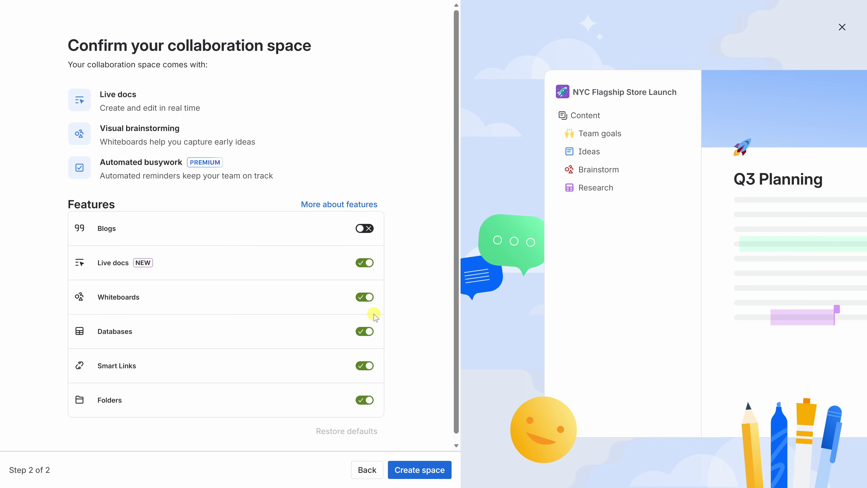
pyautogui.click(443, 471)
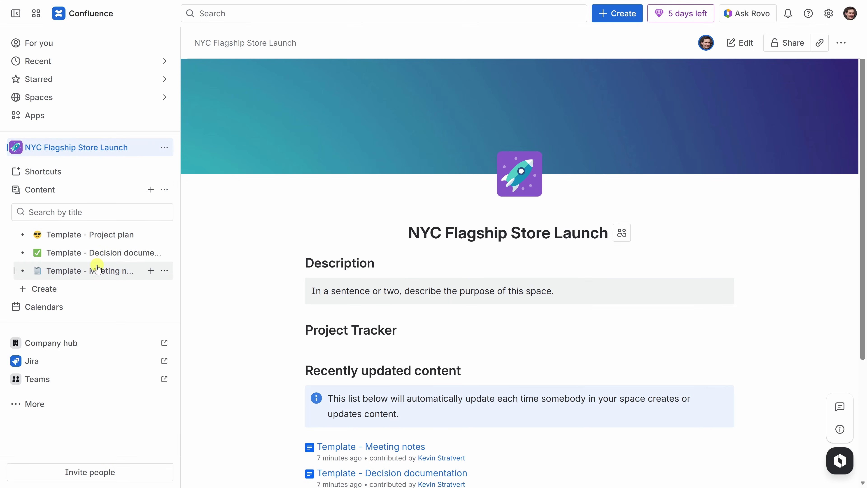
# - Open the NYC Flagship Store Launch space from the For you Recent list
pyautogui.moveTo(97, 272)
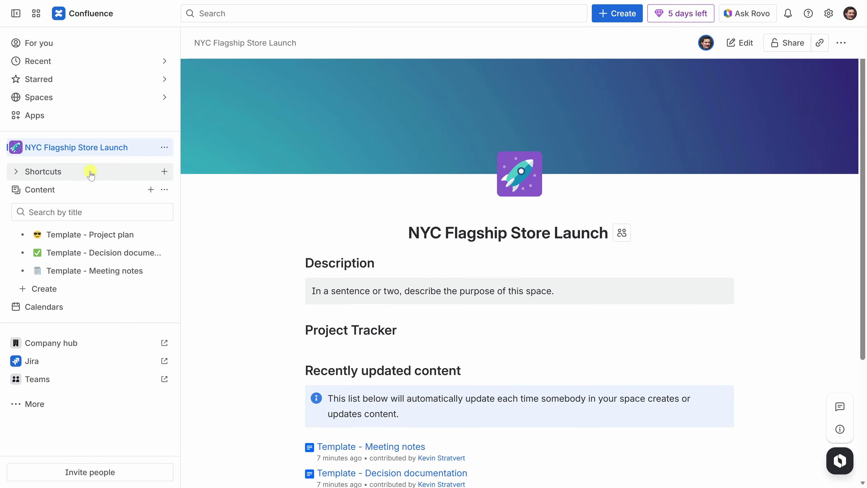
pyautogui.click(47, 51)
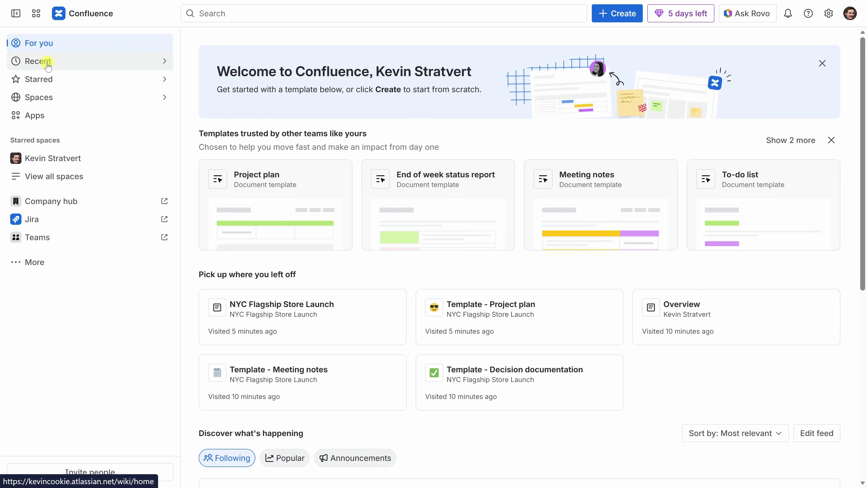
pyautogui.click(48, 64)
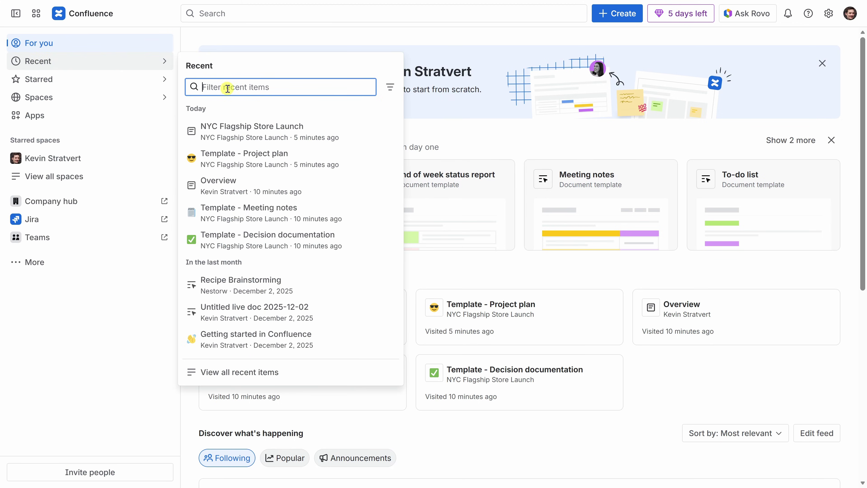
pyautogui.click(251, 133)
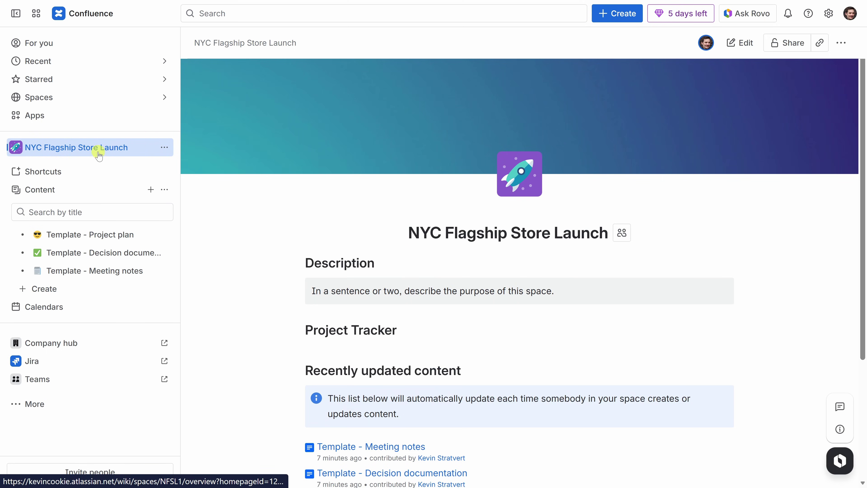
# - Star the NYC Flagship Store Launch space from its actions menu
pyautogui.click(164, 147)
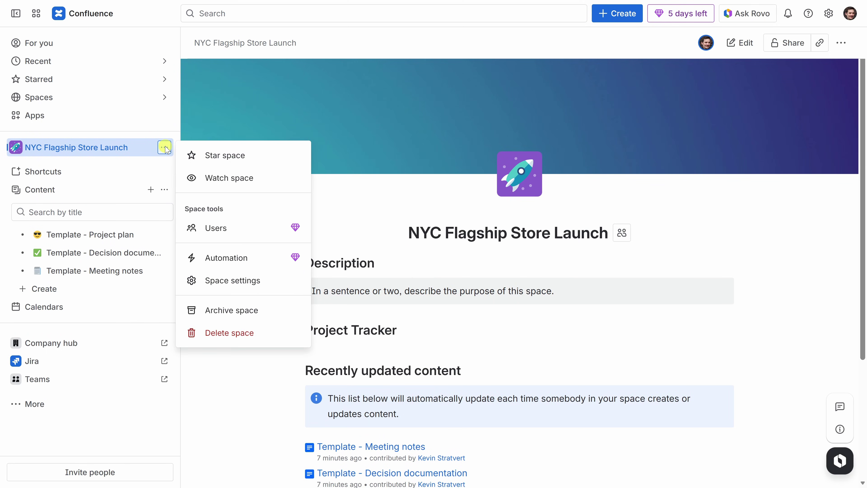
pyautogui.click(226, 155)
pyautogui.click(354, 188)
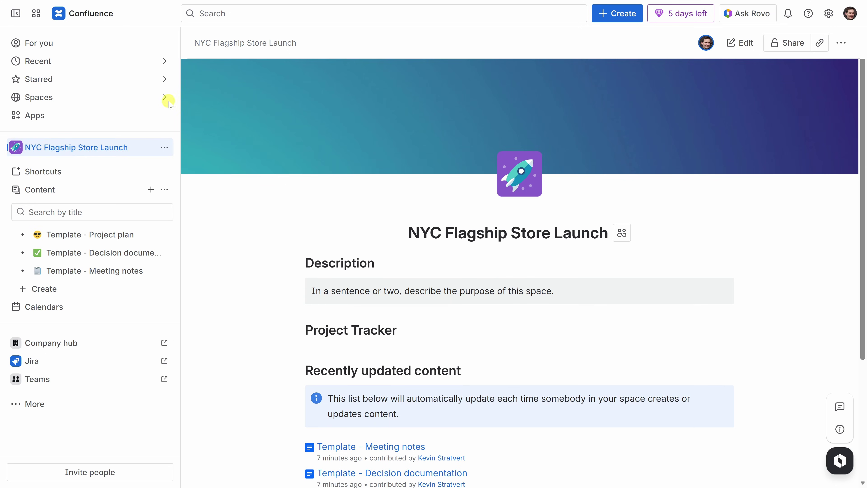
pyautogui.click(78, 45)
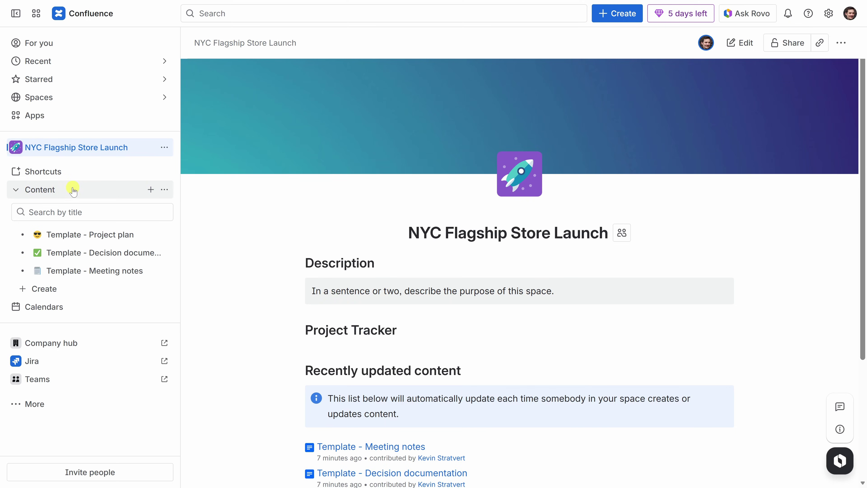
# - After checking the Content + options, start a Create with Rovo request
pyautogui.click(150, 190)
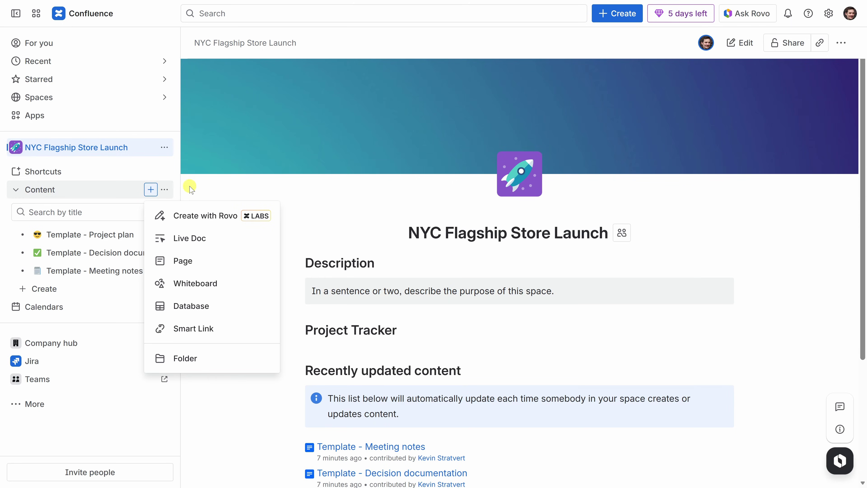
pyautogui.click(201, 187)
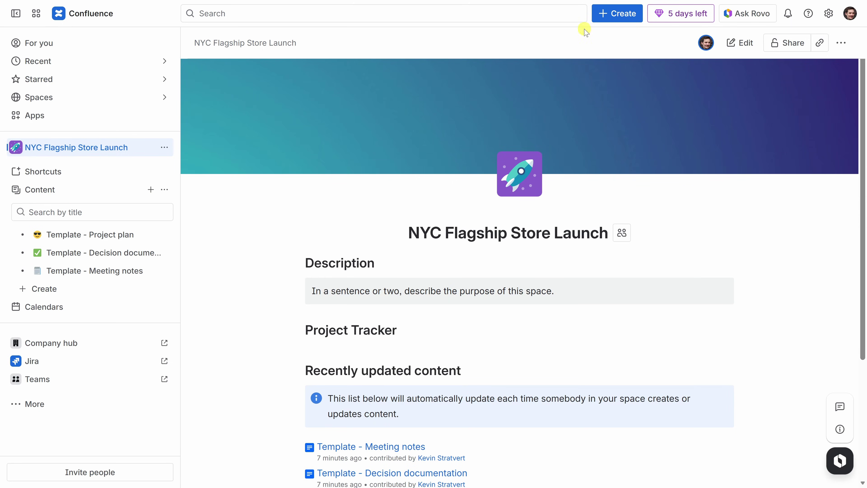
pyautogui.click(605, 16)
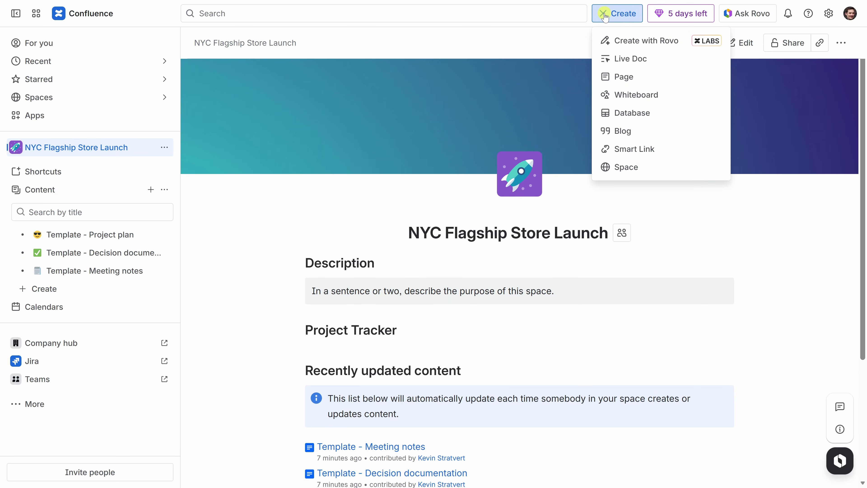
pyautogui.click(608, 46)
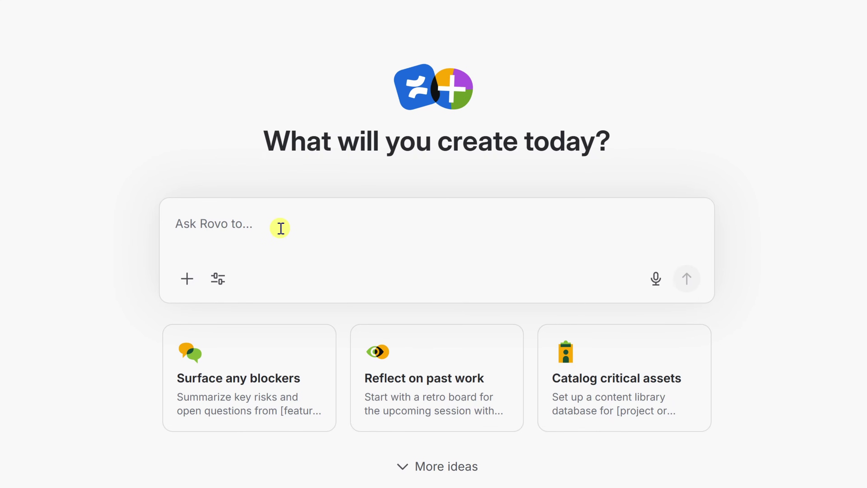
pyautogui.click(281, 227)
# - Ask Rovo for a whiteboard outlining key preparation activities for the NYC flagship opening day
pyautogui.write('Create a whiteboard that outlines the key activities we need to prepare for opening day of the Kevin Cookie Company flagship store in New York City.')
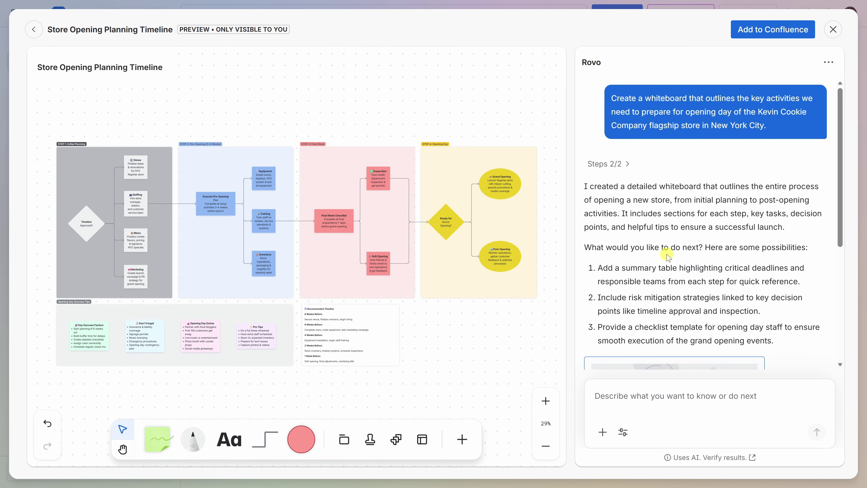
# - Paste a follow-up Rovo request for NYC-themed cookie flavors as a new whiteboard section
pyautogui.scroll(-3, 658, 245)
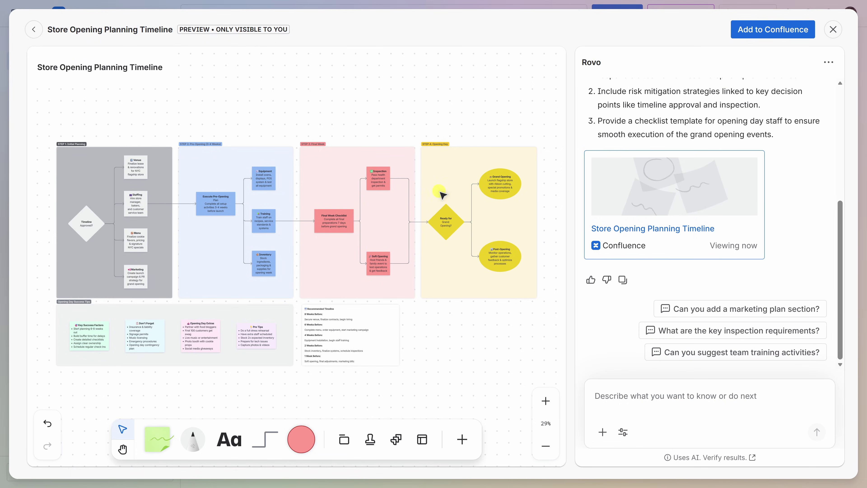
pyautogui.click(669, 394)
pyautogui.write('Suggest a few fun, NYC-themed cookie flavors we can feature for the Kevin Cookie Company flagship store grand opening. Include a new section on the whiteboard.')
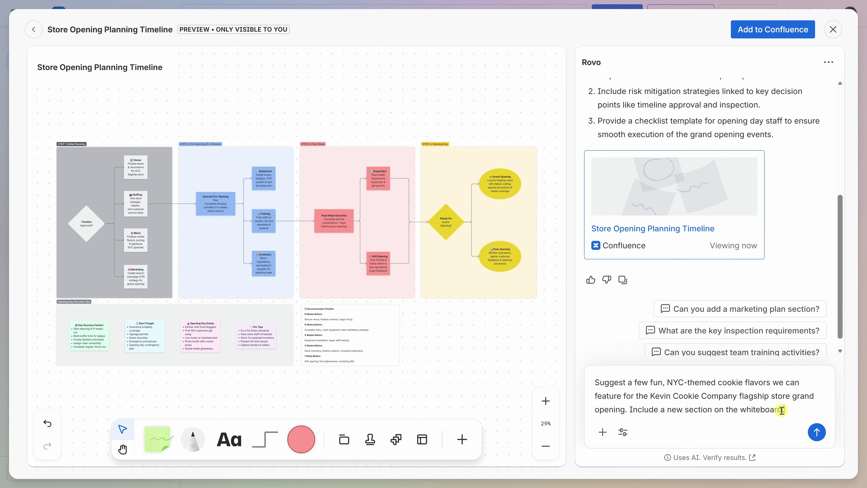
# - Send the cookie-flavors request, then ask Rovo for a replacement for the Pretzel Park Crunch card
pyautogui.click(816, 431)
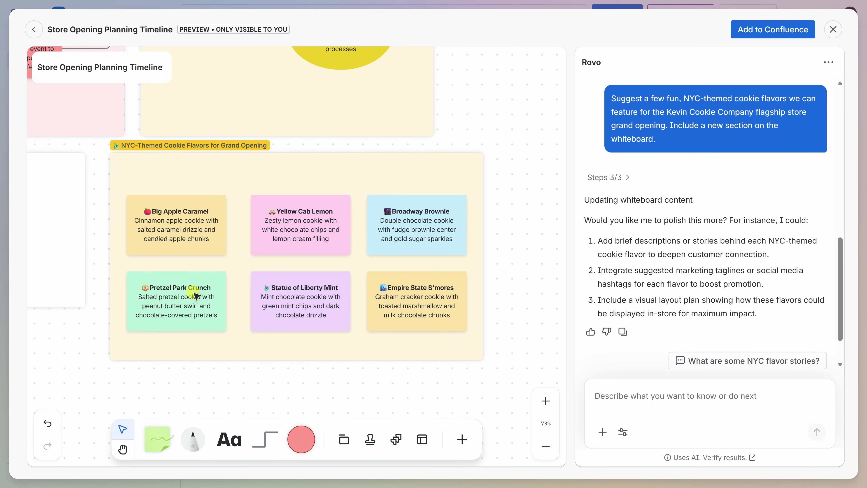
pyautogui.click(199, 281)
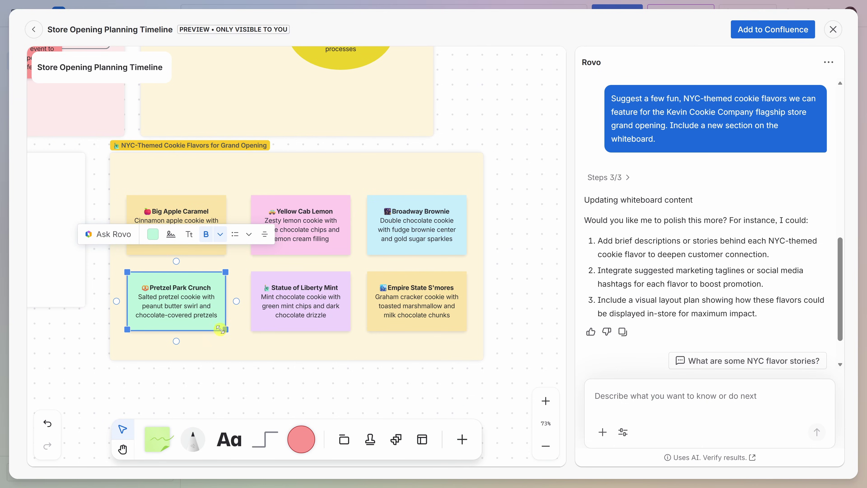
pyautogui.click(104, 238)
pyautogui.write('Suggest a new option to use in place of the Pretzel Park Crunch')
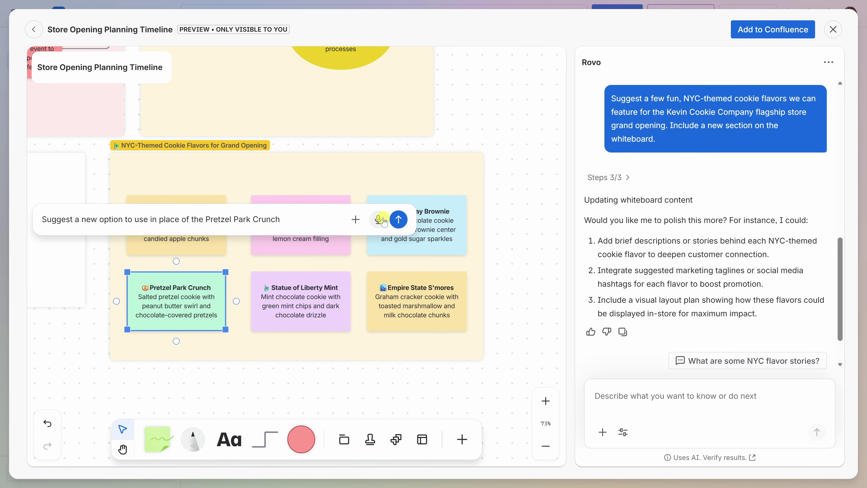
# - Have Rovo swap the Pretzel Park Crunch card for a Times Square Confetti Cookie card
pyautogui.click(400, 220)
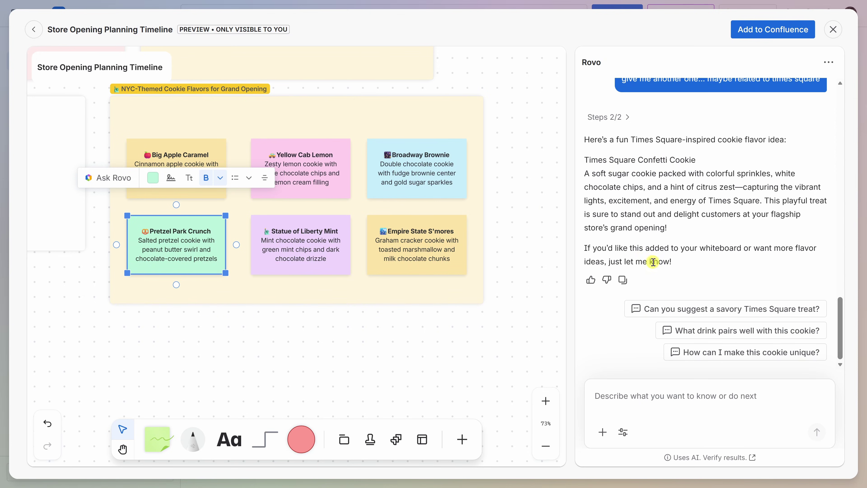
pyautogui.click(639, 390)
pyautogui.write('Swap the Pretzel Park Crunch with the Times Square Confetti Cookie')
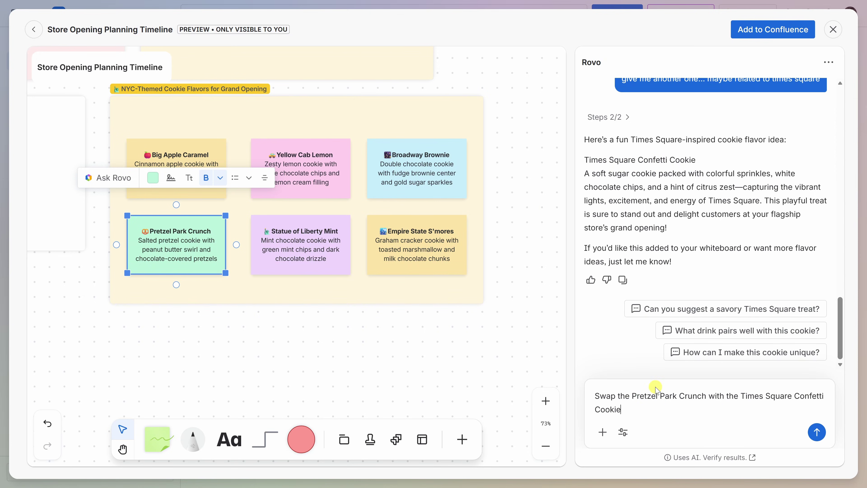
pyautogui.click(823, 429)
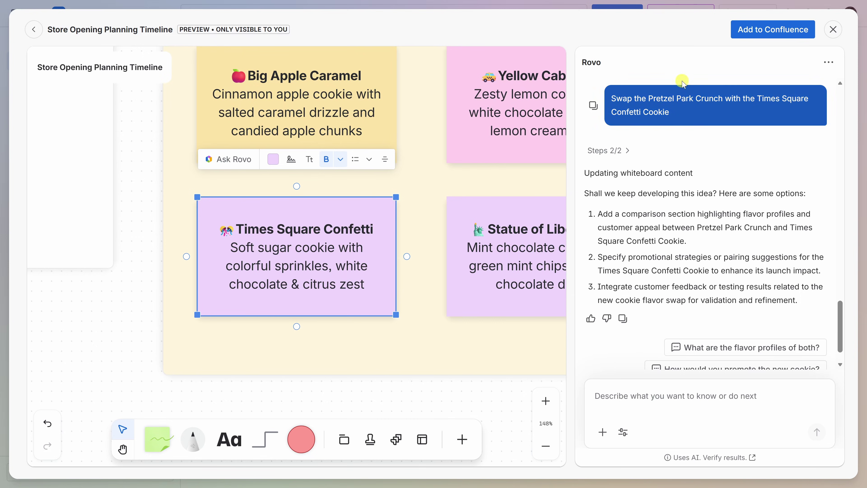
# - Add the Store Opening Planning Timeline whiteboard to the selected space under the Overview parent
pyautogui.click(765, 34)
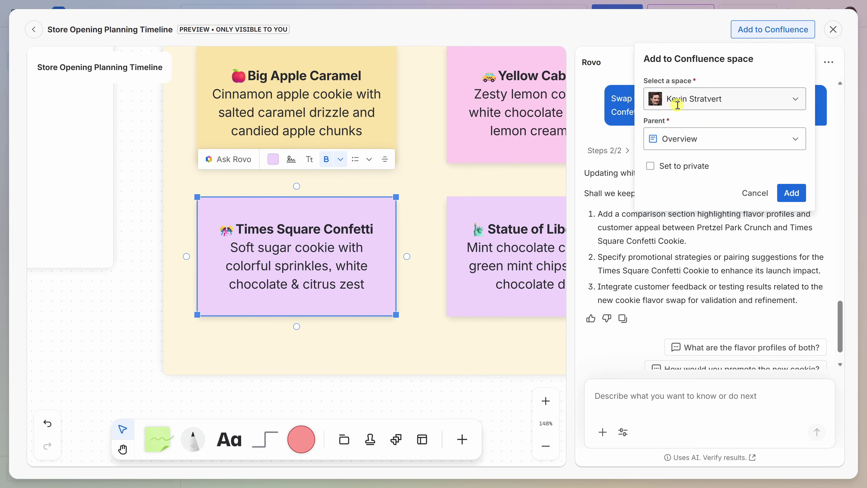
pyautogui.click(792, 193)
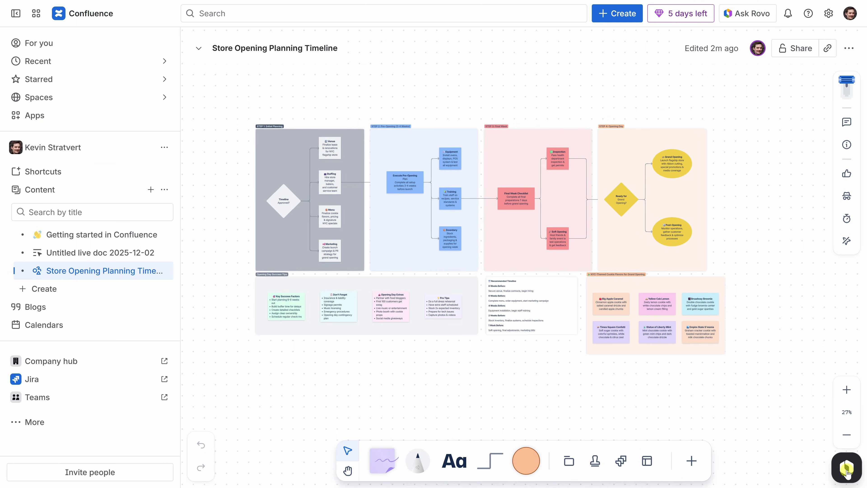
pyautogui.click(846, 470)
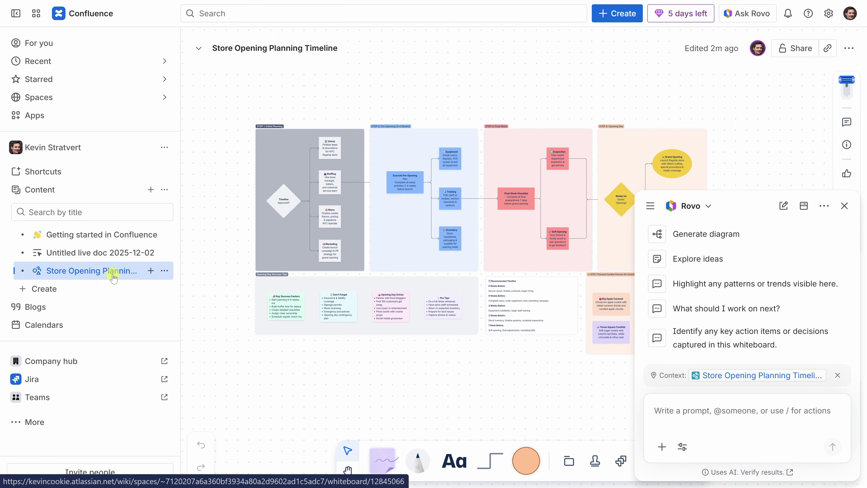
# - Show the ••• actions menu for Store Opening Planning Timeline in the sidebar
pyautogui.click(164, 270)
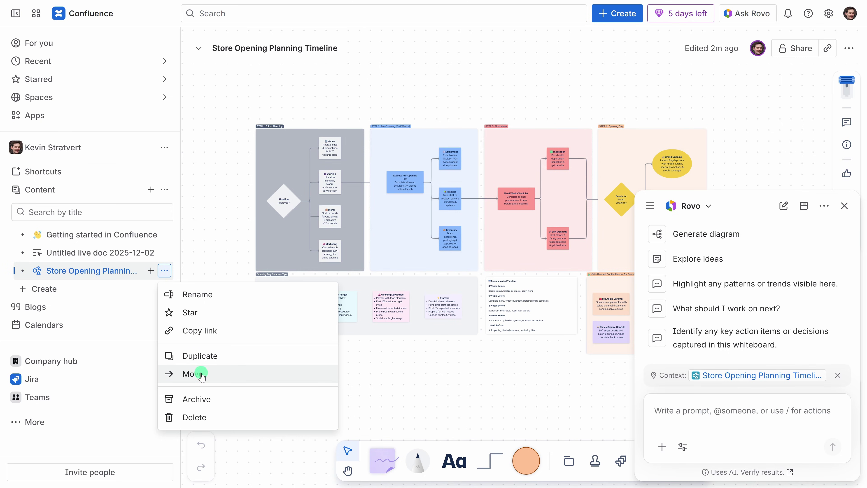
# - Move the Store Opening Planning Timeline whiteboard under NYC Flagship Store Launch in the content tree
pyautogui.click(201, 373)
pyautogui.click(342, 155)
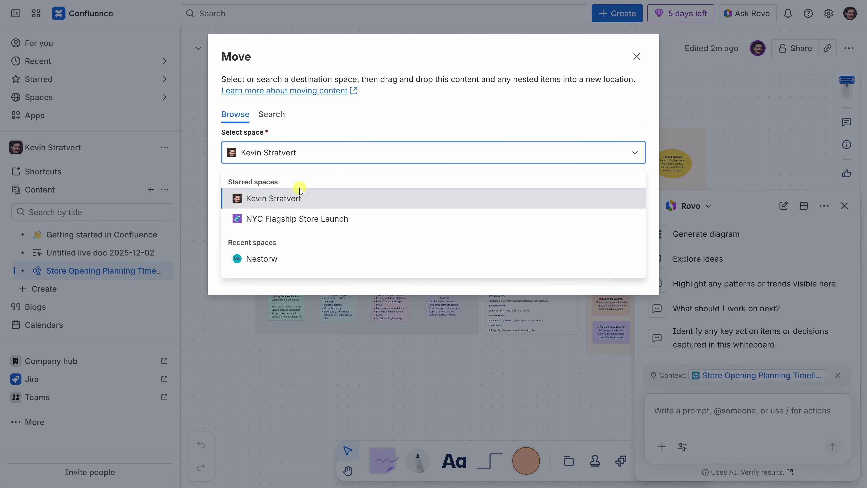
pyautogui.click(332, 220)
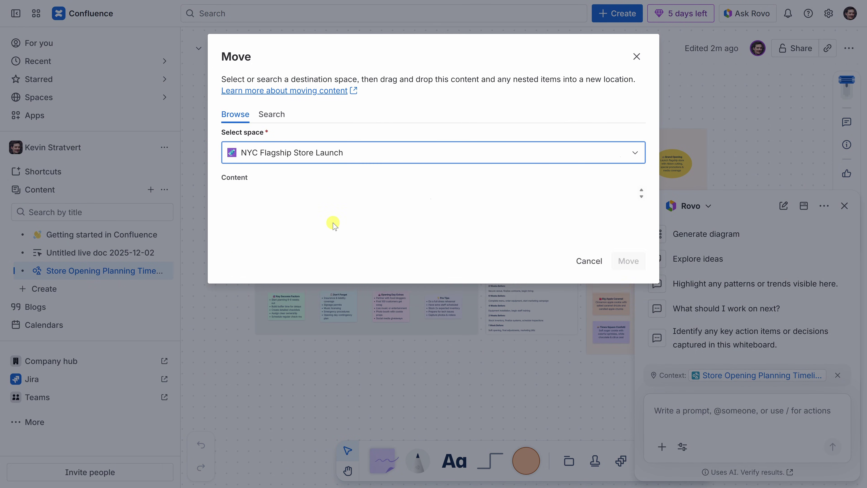
pyautogui.moveTo(304, 189); pyautogui.dragTo(285, 221)
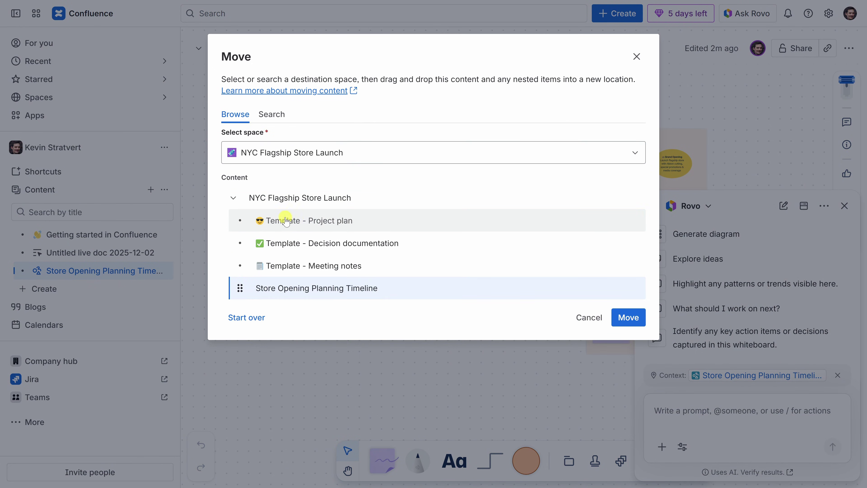
pyautogui.click(618, 324)
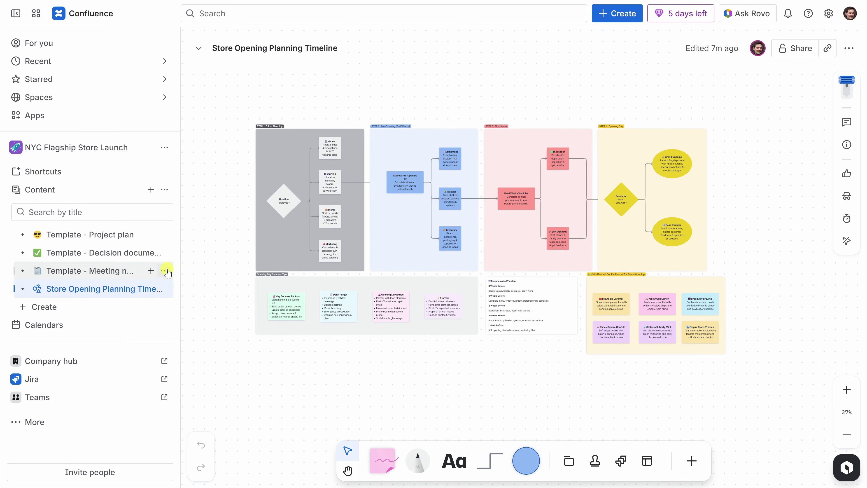
pyautogui.click(152, 190)
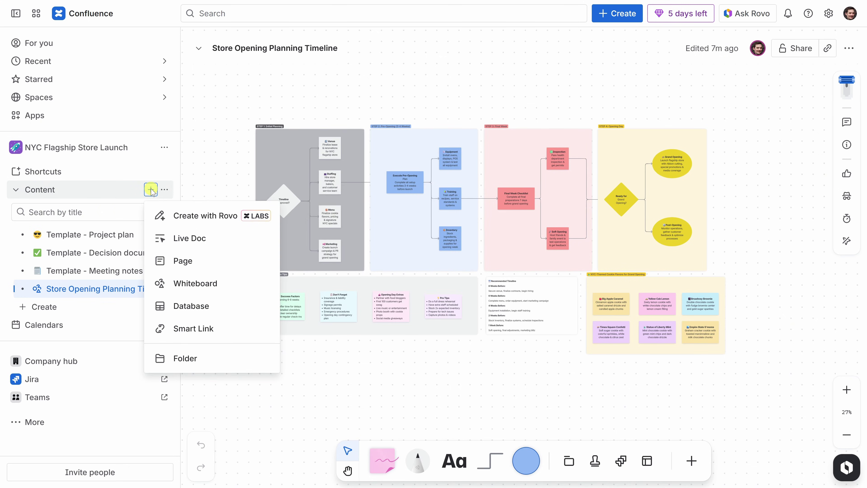
# - Start Create with Rovo and browse the extra starter idea cards before collapsing them
pyautogui.click(221, 221)
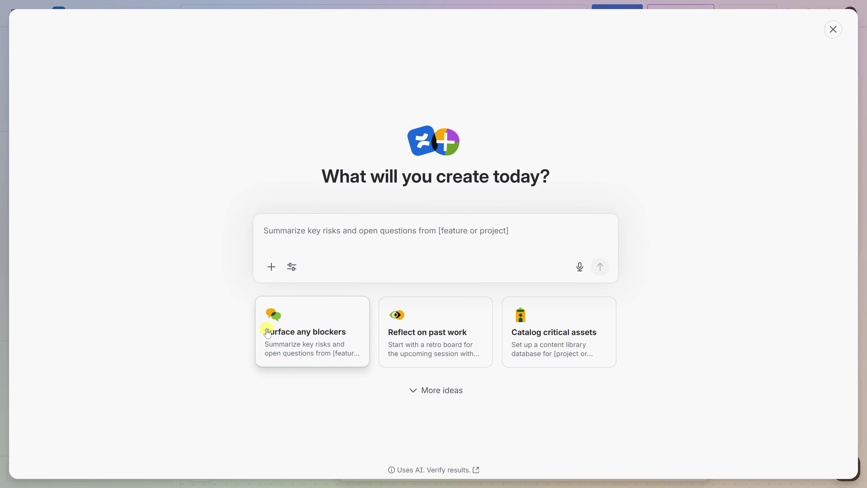
pyautogui.click(444, 390)
pyautogui.scroll(-3, 615, 338)
pyautogui.scroll(-1, 633, 326)
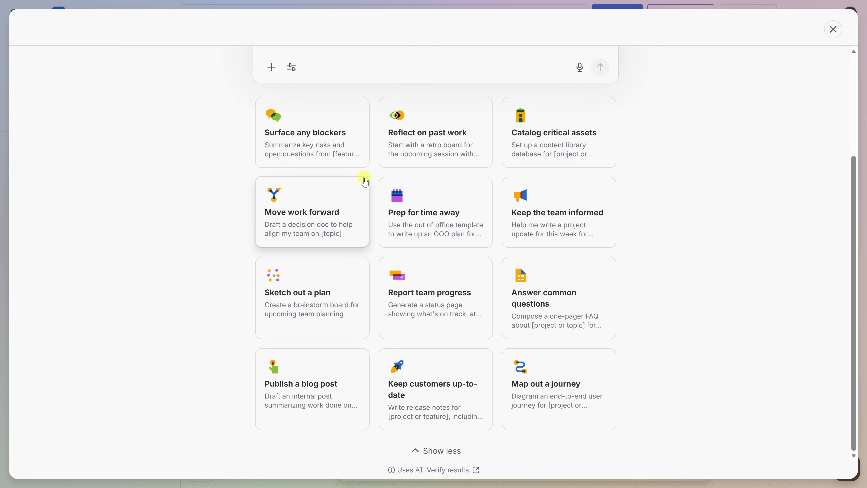
pyautogui.click(440, 451)
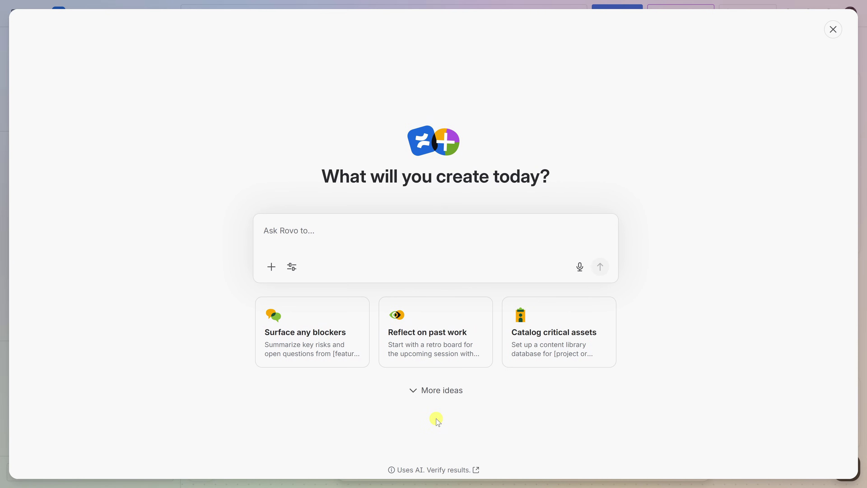
# - Check Rovo's Add and Customize options, then paste the opening-day staffing plan request
pyautogui.click(272, 267)
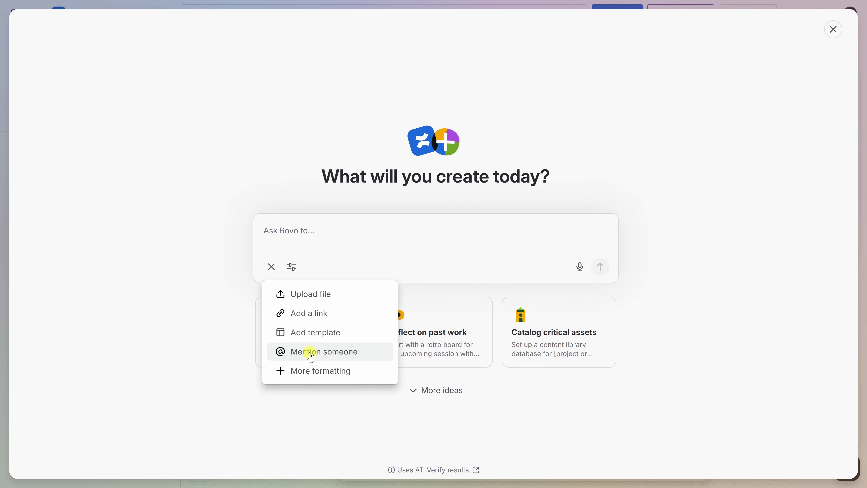
pyautogui.click(271, 269)
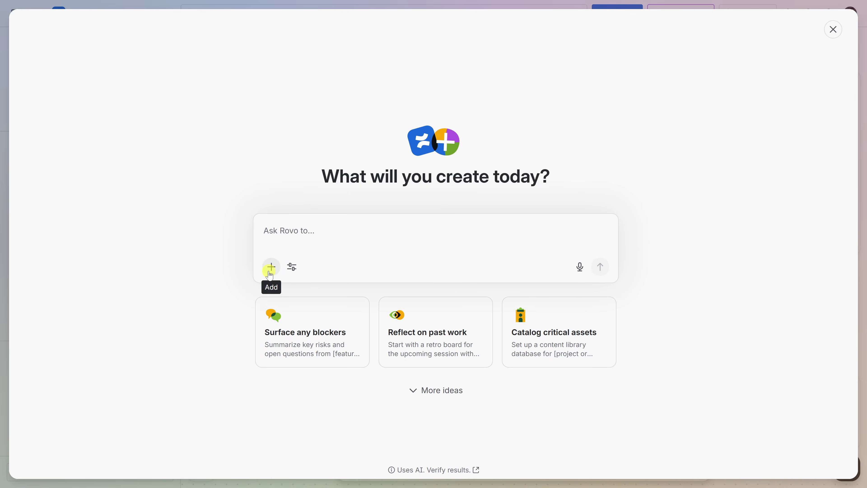
pyautogui.click(295, 275)
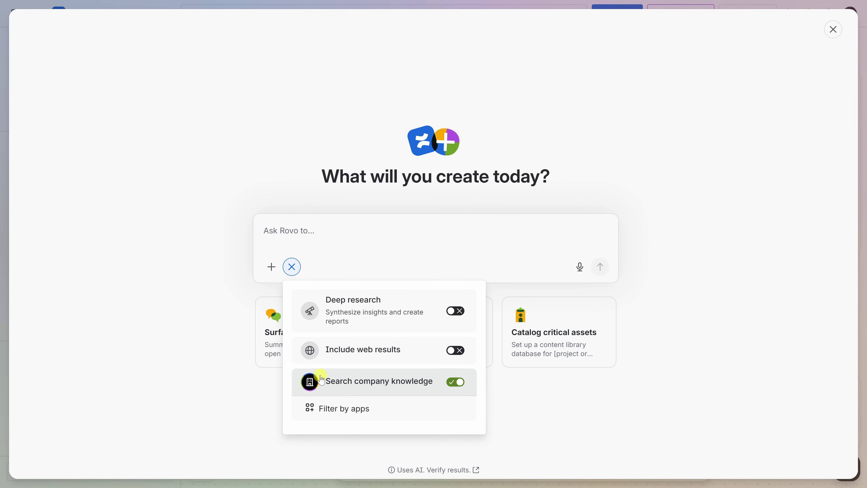
pyautogui.click(182, 294)
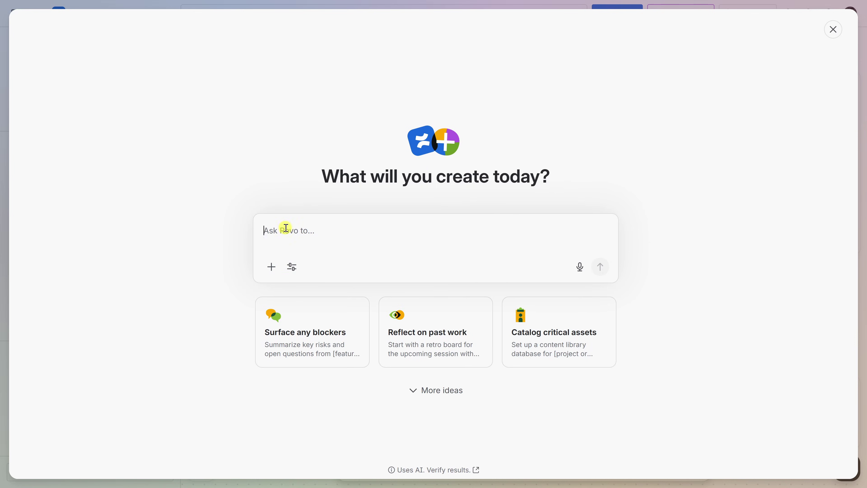
pyautogui.write('Generate a staffing plan for opening day of the Kevin Cookie Company flagship store. List each role, describe what that person is responsible for, and recommend how many team members we need in each area.')
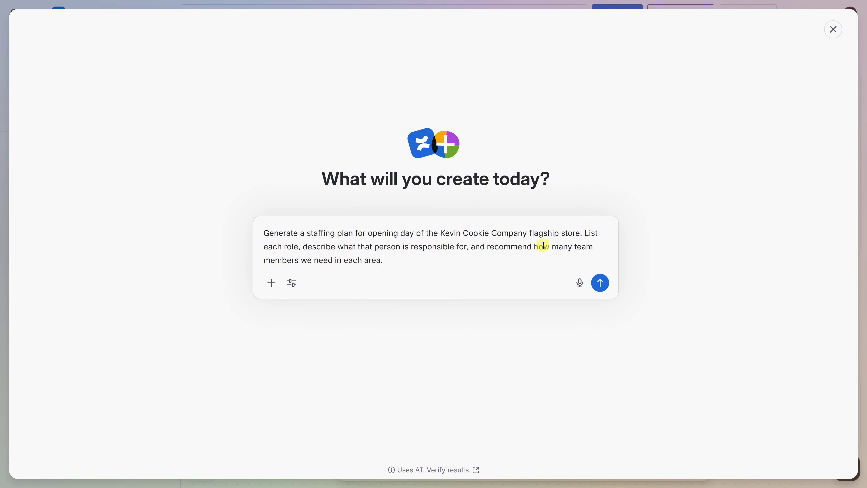
# - Submit the staffing plan request to Rovo and review the generated plan preview
pyautogui.click(602, 283)
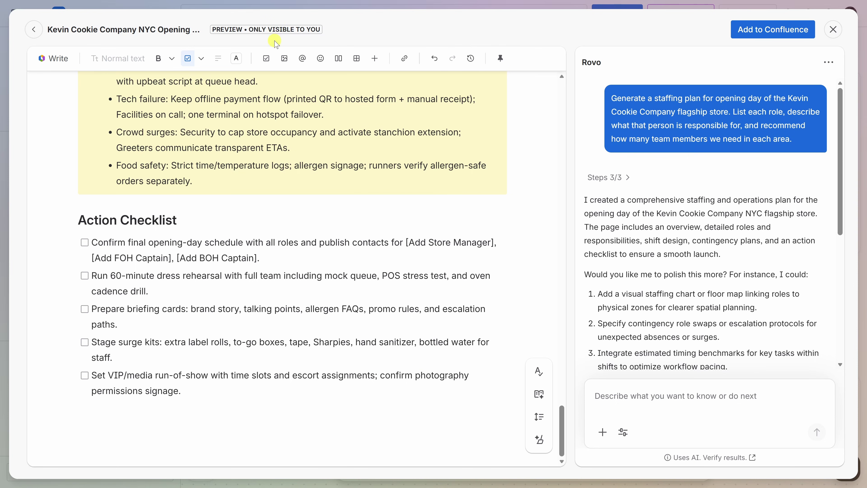
pyautogui.moveTo(561, 444); pyautogui.dragTo(573, 96)
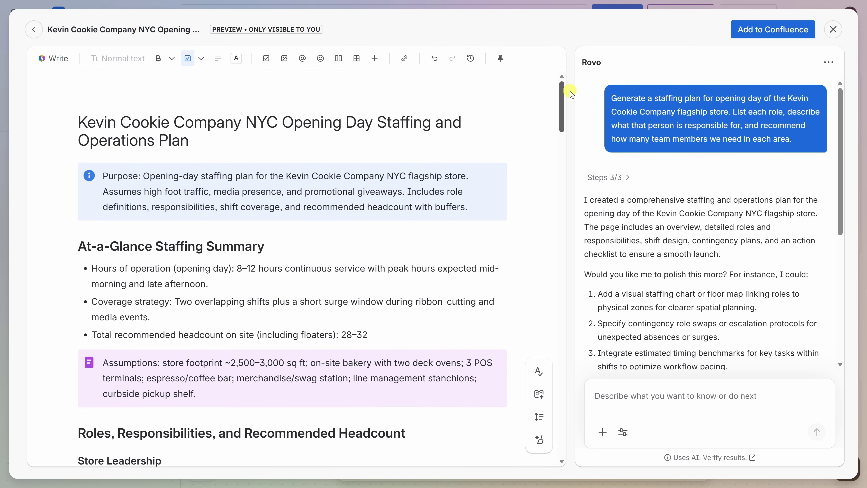
pyautogui.moveTo(572, 97); pyautogui.dragTo(559, 286)
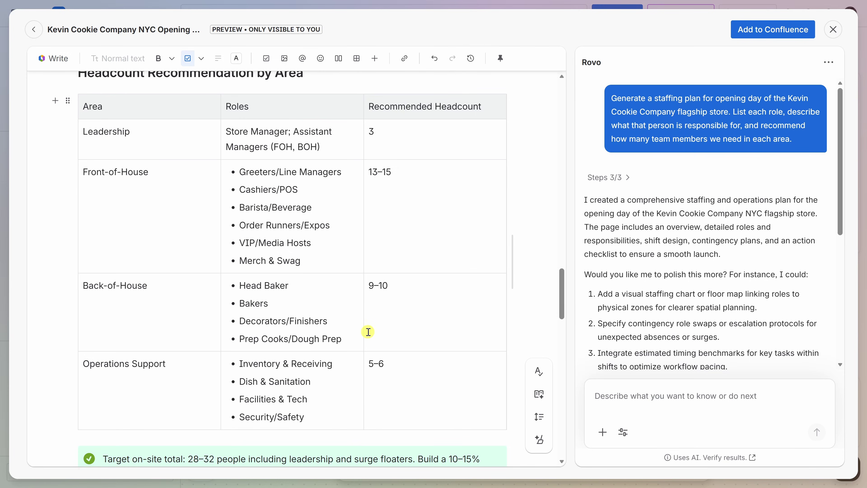
pyautogui.click(767, 33)
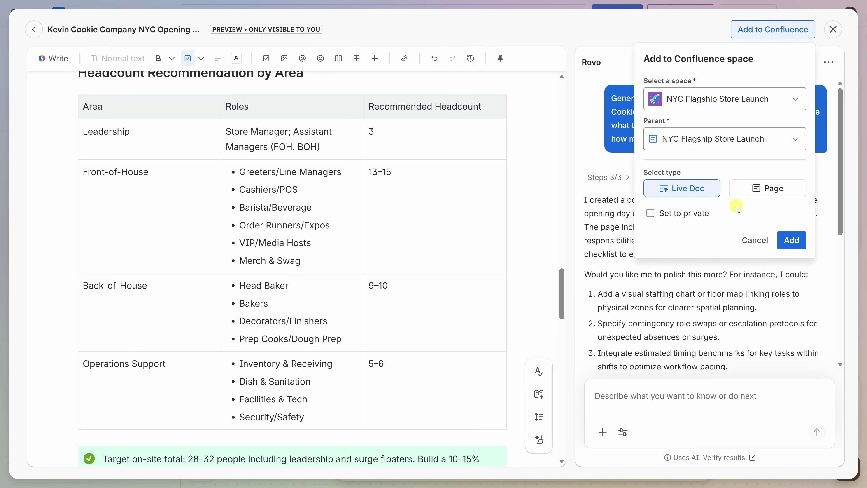
# - Add the generated plan to NYC Flagship Store Launch as a Live Doc
pyautogui.click(791, 241)
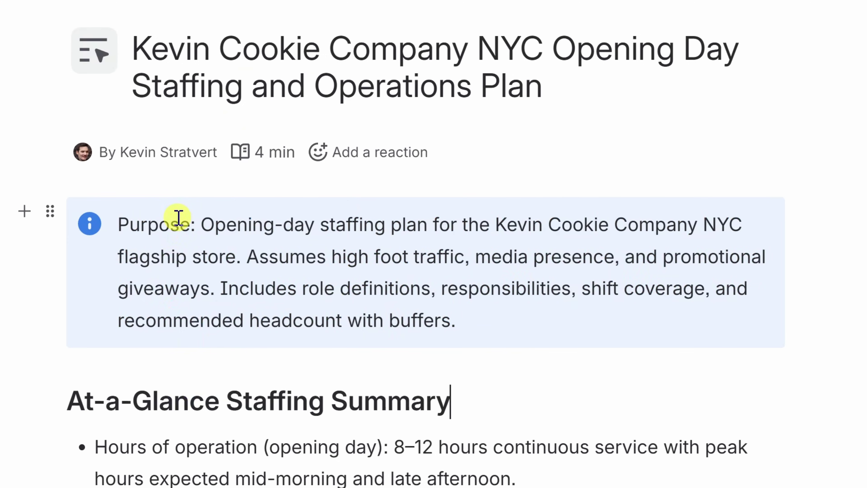
pyautogui.moveTo(178, 217); pyautogui.dragTo(300, 246)
# - Rewrite the Purpose note text using Rovo's Make shorter action
pyautogui.click(371, 261)
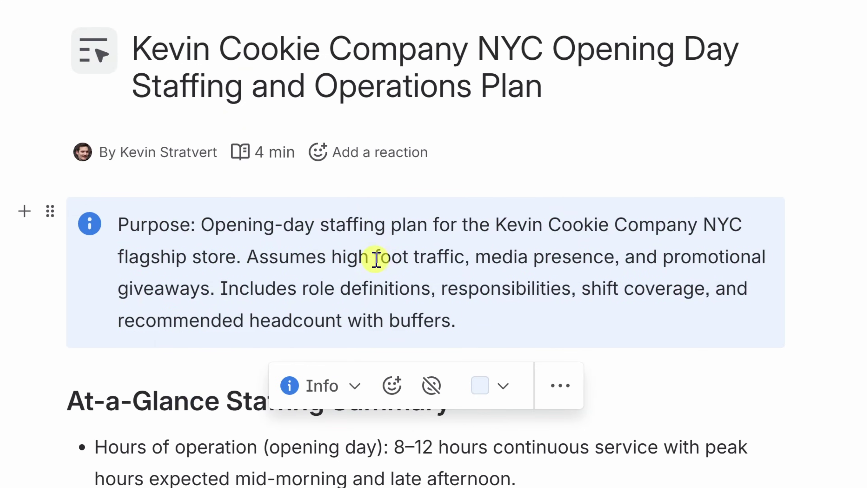
pyautogui.click(248, 257)
pyautogui.write('fdsajlk;')
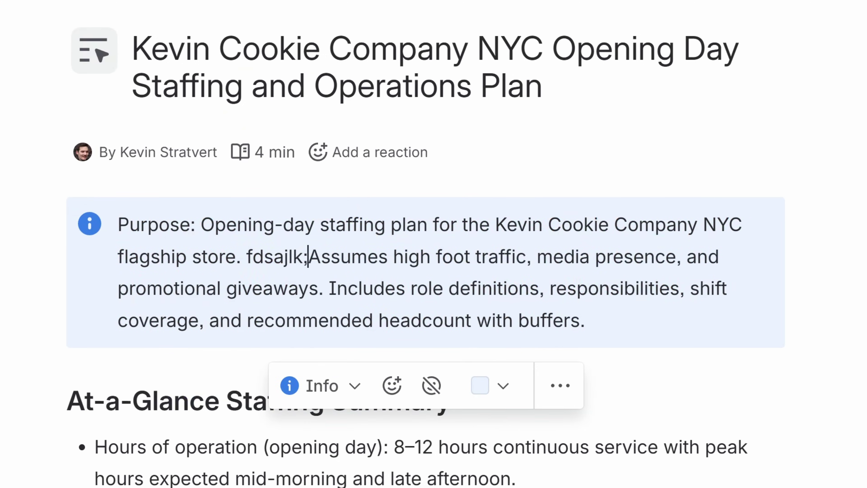
pyautogui.press('BackSpace')
pyautogui.press('BackSpace')
pyautogui.press('BackSpace')
pyautogui.press('BackSpace')
pyautogui.press('BackSpace')
pyautogui.press('BackSpace')
pyautogui.press('BackSpace')
pyautogui.press('BackSpace')
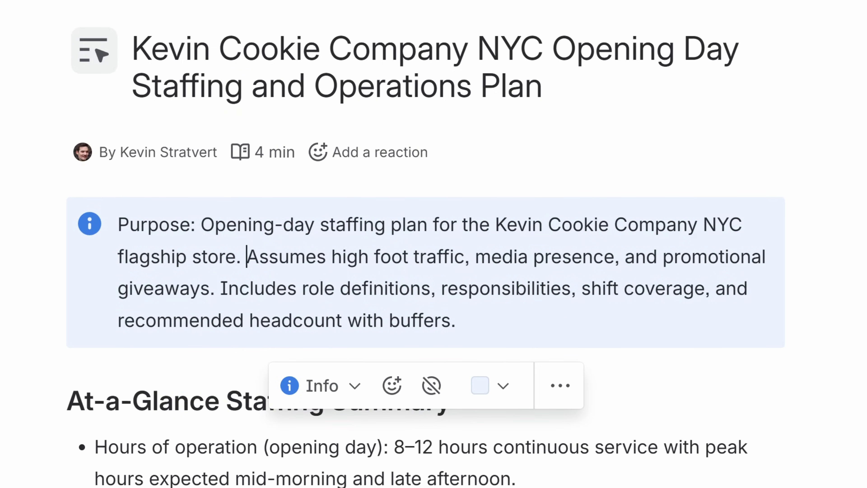
pyautogui.moveTo(491, 313); pyautogui.dragTo(120, 229)
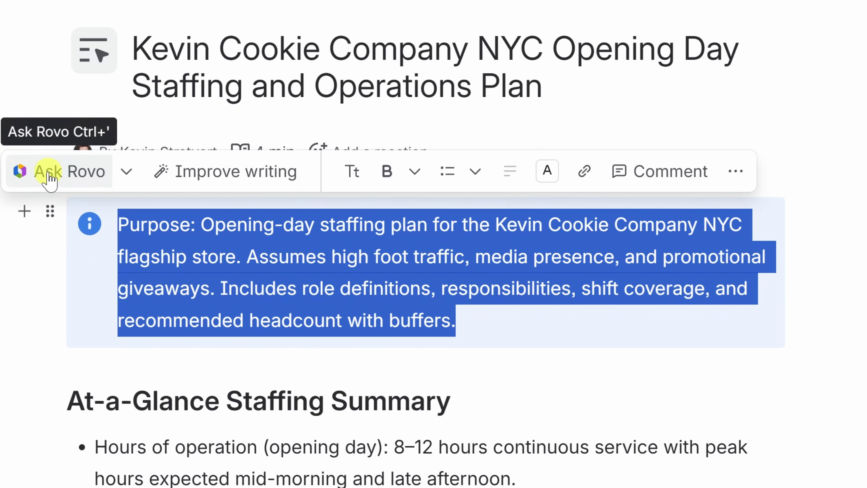
pyautogui.click(124, 174)
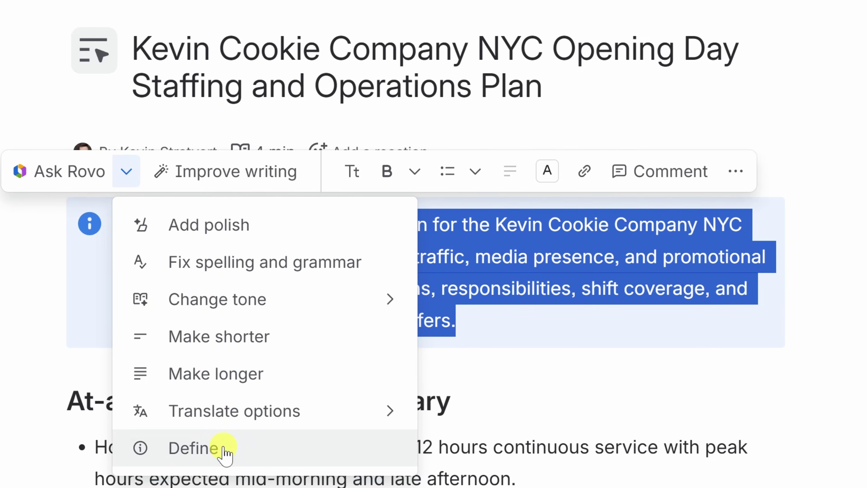
pyautogui.click(222, 348)
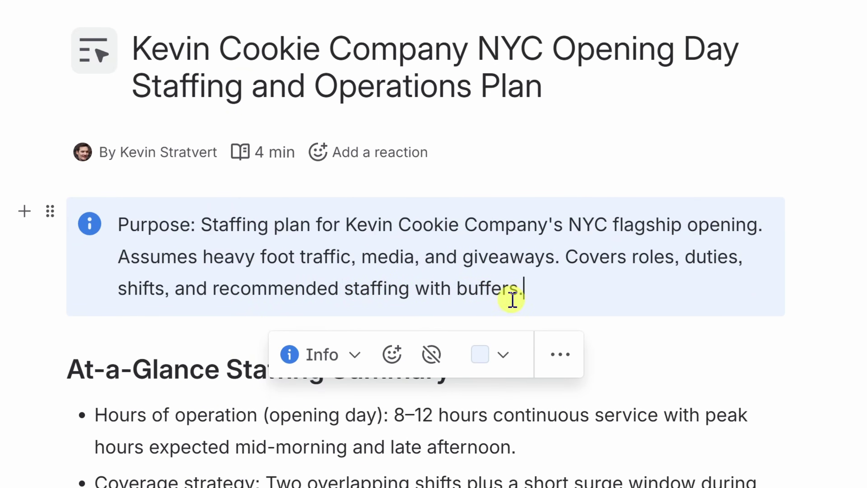
pyautogui.click(524, 301)
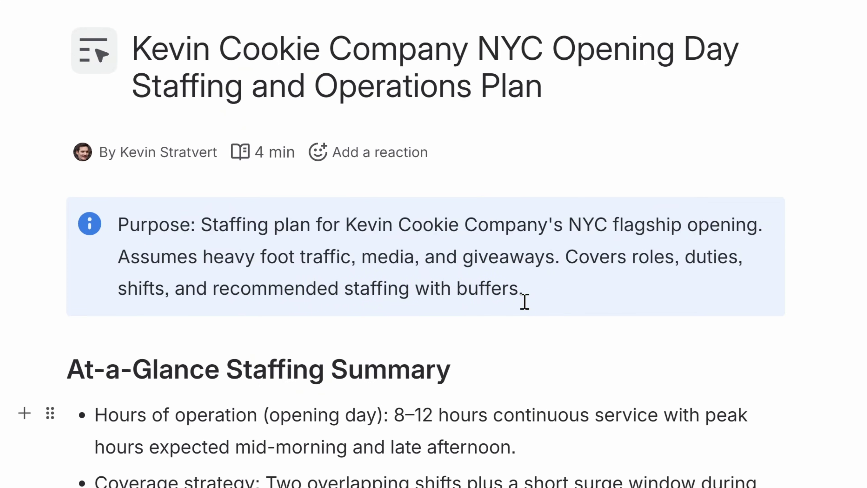
# - Insert an empty line above the At-a-Glance Staffing Summary heading
pyautogui.tripleClick(65, 366)
pyautogui.click(68, 364)
pyautogui.press('Return')
pyautogui.click(88, 358)
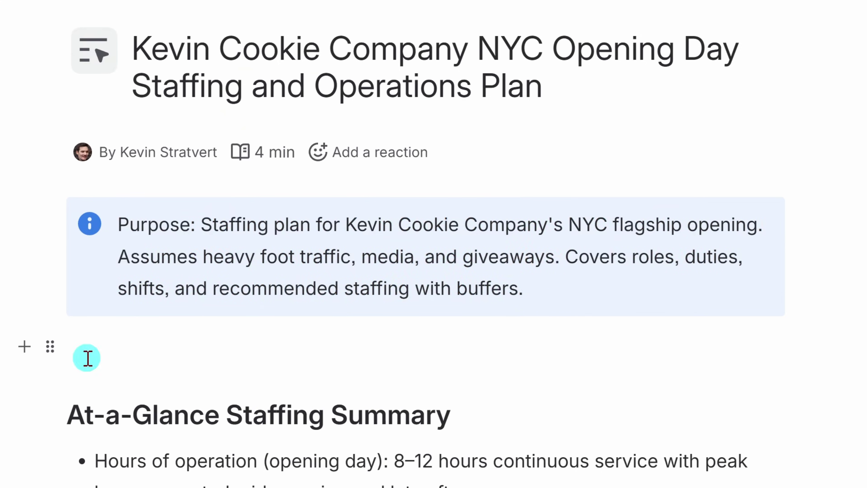
# - Upload the generated Gemini storefront PNG as an image on the new line
pyautogui.write('/')
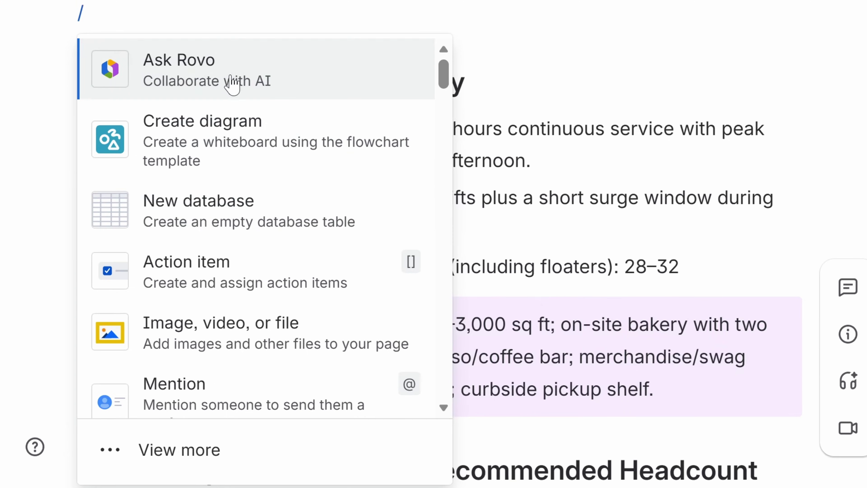
pyautogui.scroll(-3, 212, 99)
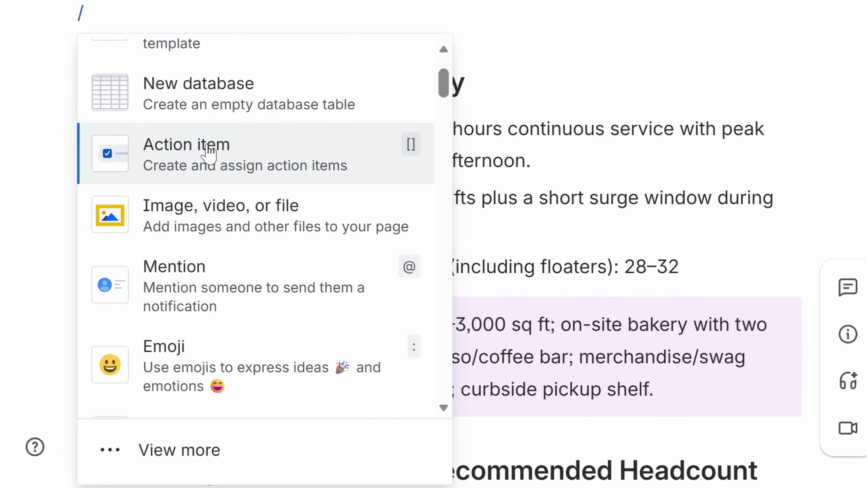
pyautogui.scroll(-3, 319, 224)
pyautogui.scroll(-6, 258, 261)
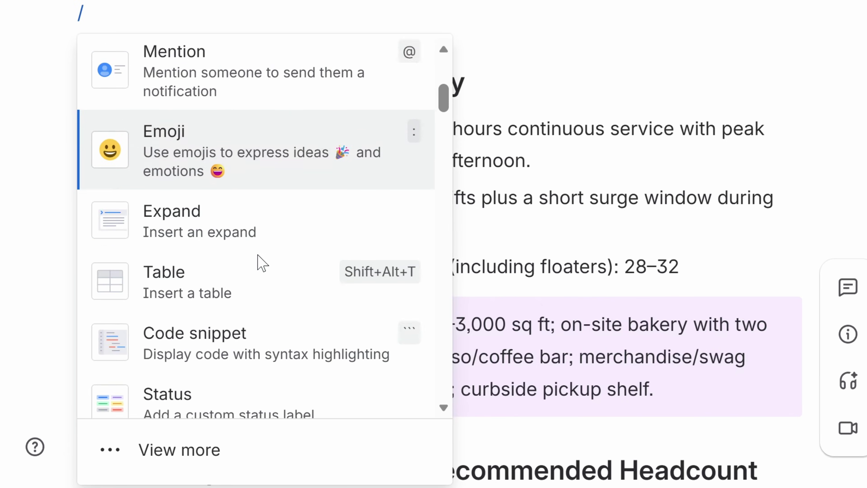
pyautogui.scroll(-12, 443, 132)
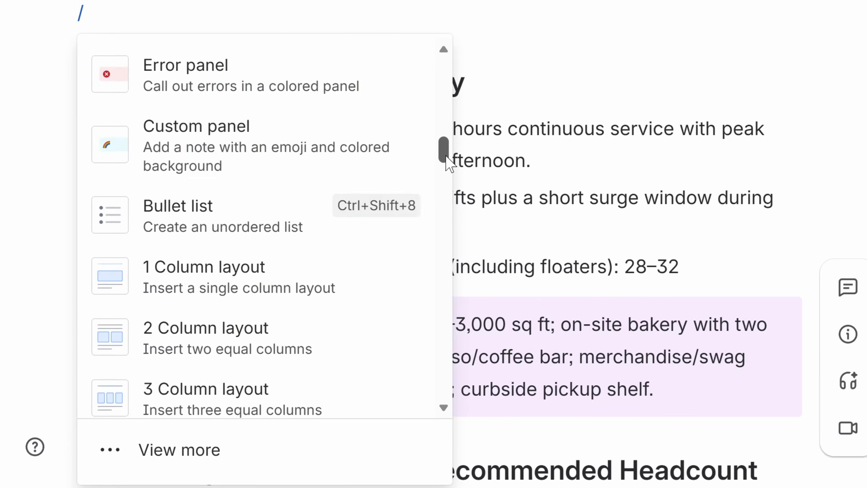
pyautogui.scroll(-6, 444, 275)
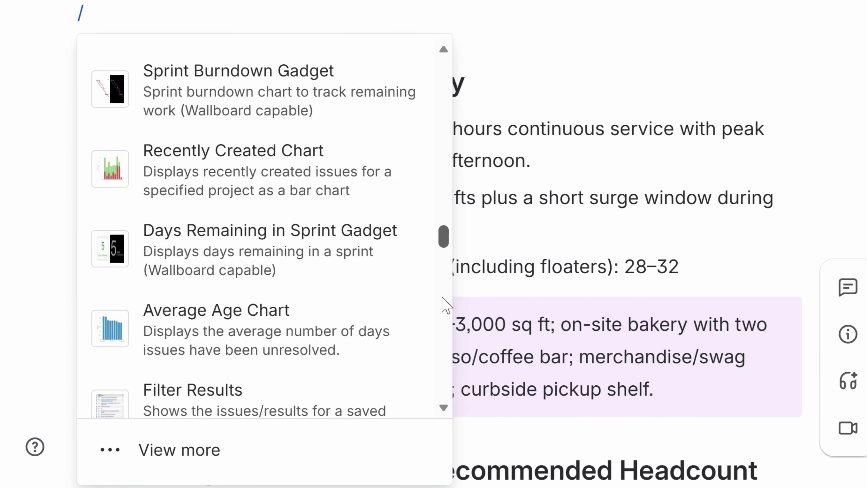
pyautogui.scroll(15, 449, 226)
pyautogui.scroll(10, 450, 226)
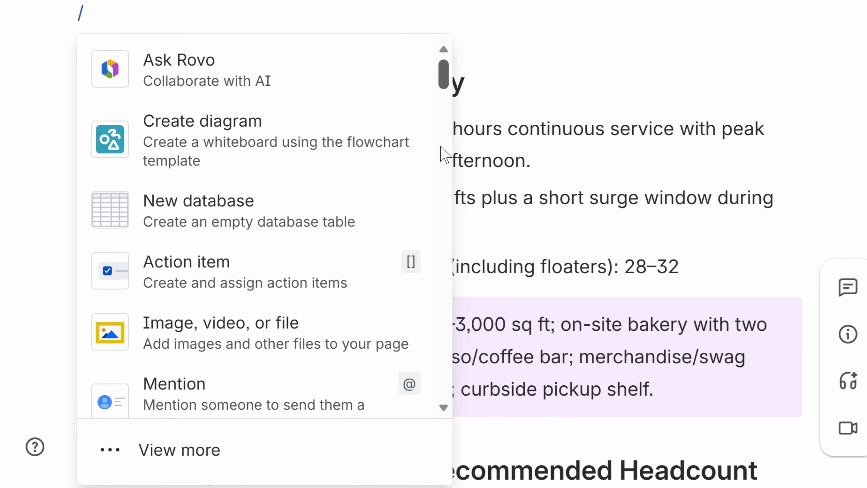
pyautogui.click(204, 340)
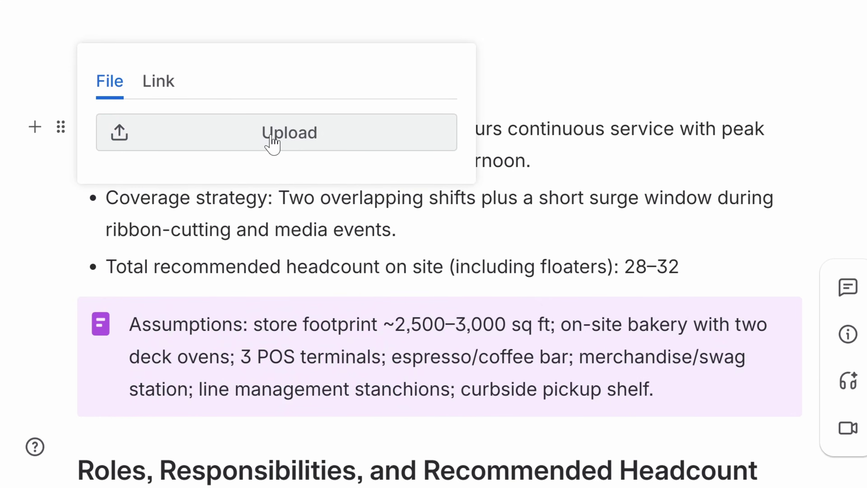
pyautogui.click(275, 142)
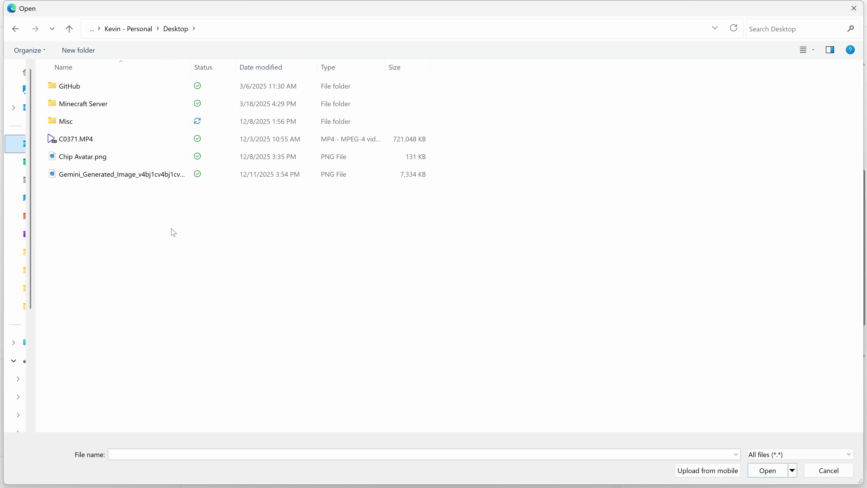
pyautogui.click(120, 176)
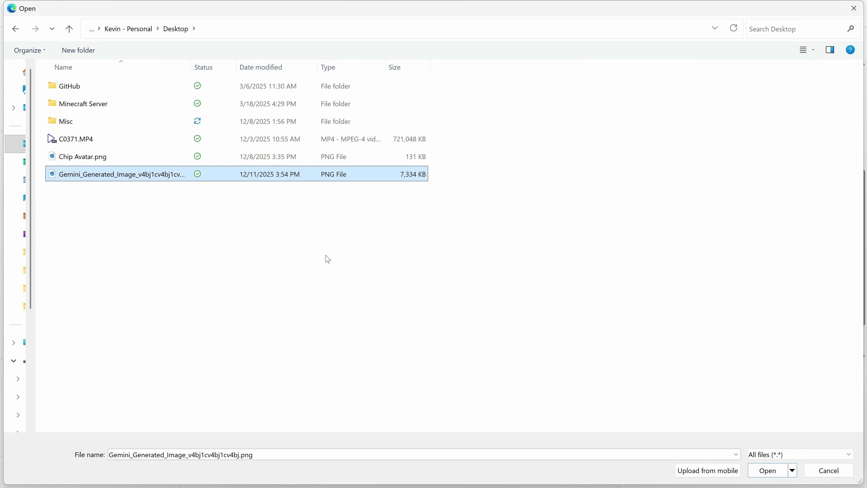
pyautogui.click(767, 471)
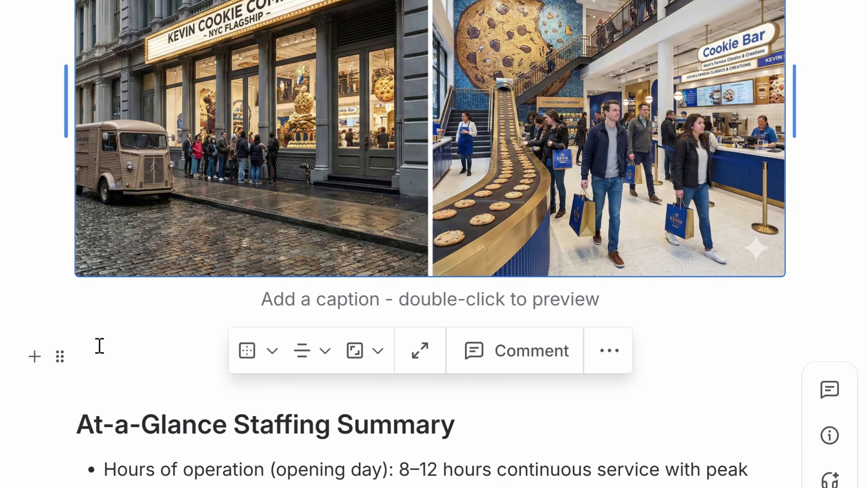
# - Paste the Employee Benefits Handbook YouTube link below the image to embed the video
pyautogui.click(107, 352)
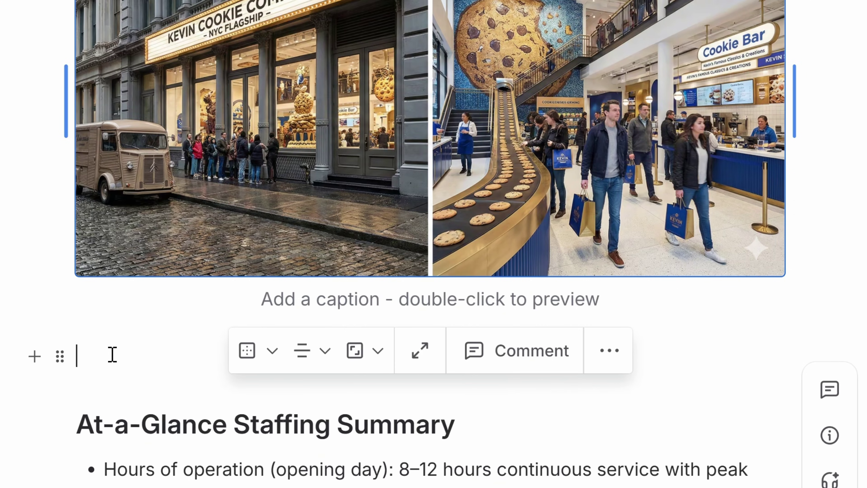
pyautogui.click(97, 323)
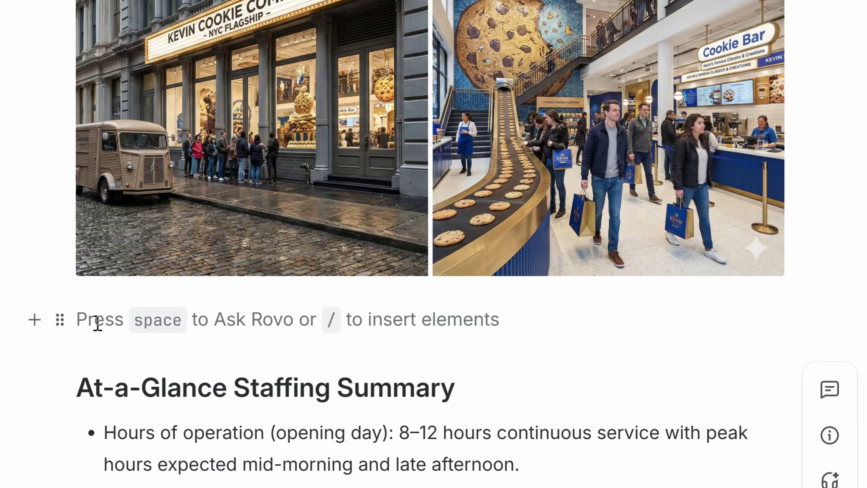
pyautogui.write('https://youtu.be/cYk1UhBfrLA?si=yQFMEDyw6Kdd0DN8')
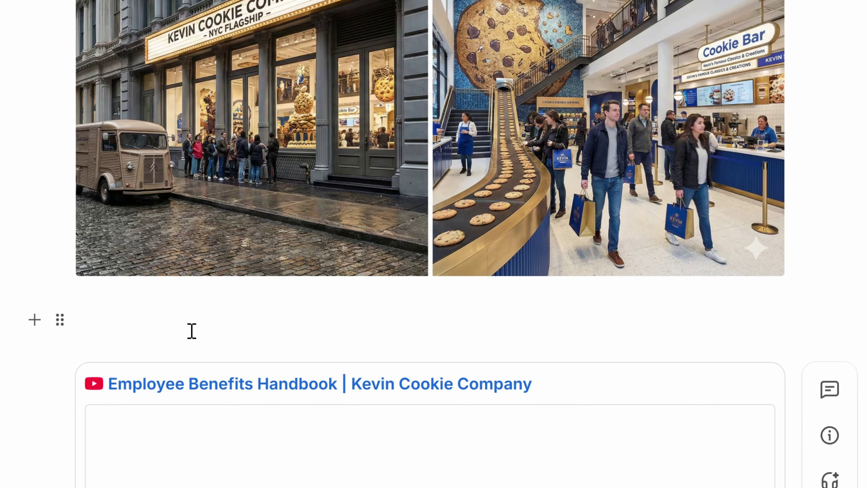
pyautogui.scroll(-10, 485, 308)
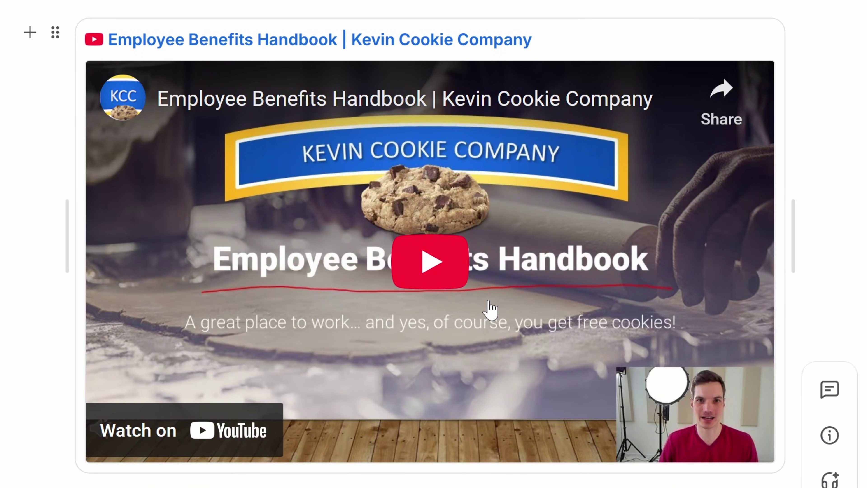
pyautogui.scroll(-3, 490, 306)
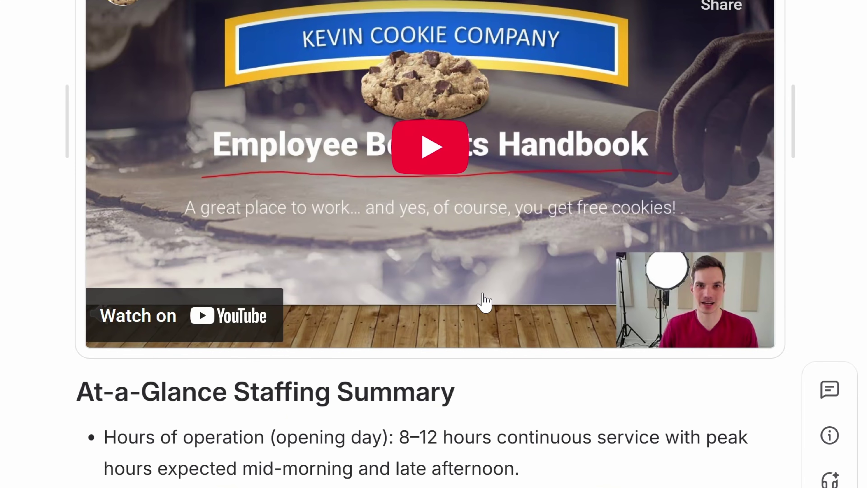
pyautogui.scroll(-1, 484, 302)
pyautogui.scroll(3, 470, 290)
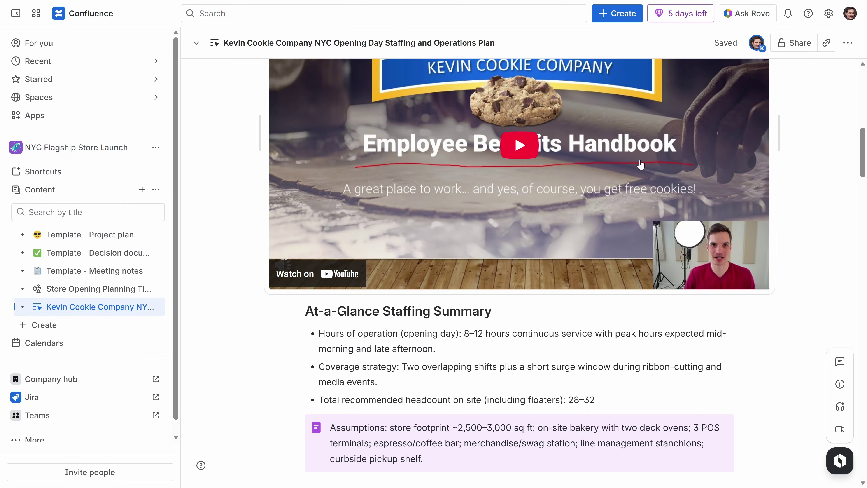
# - Share the staffing plan page with two colleagues, keeping Notify enabled
pyautogui.click(794, 42)
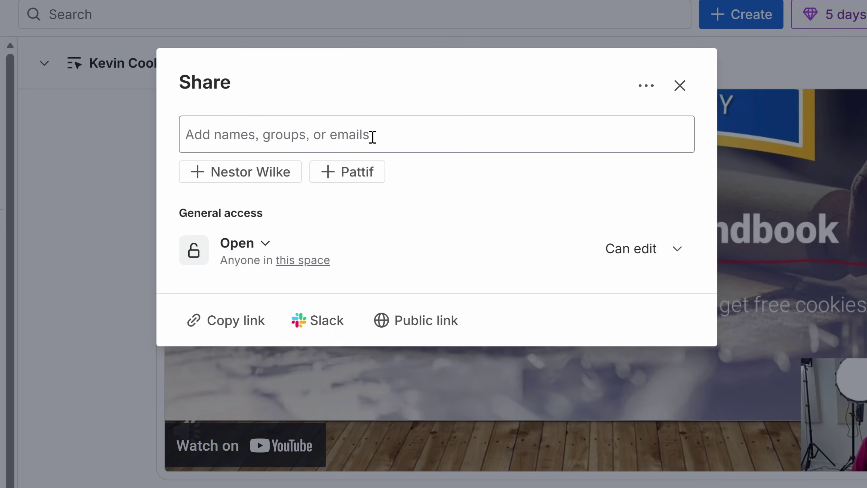
pyautogui.click(284, 169)
pyautogui.click(222, 173)
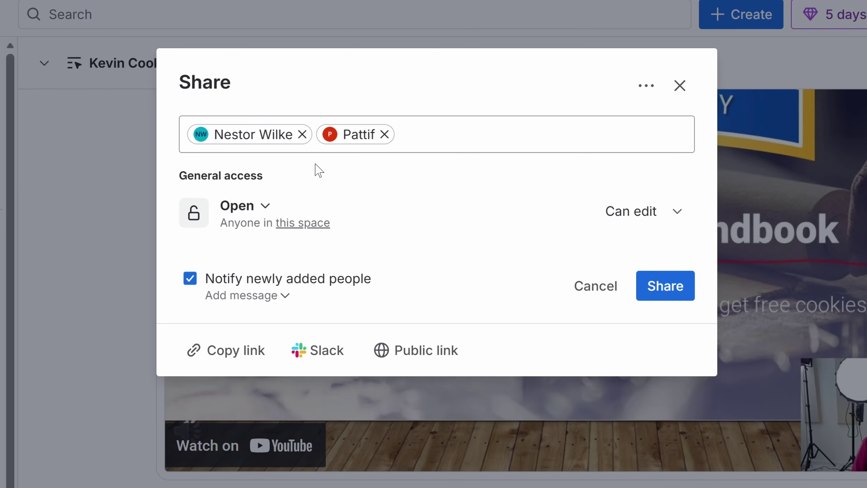
pyautogui.click(664, 287)
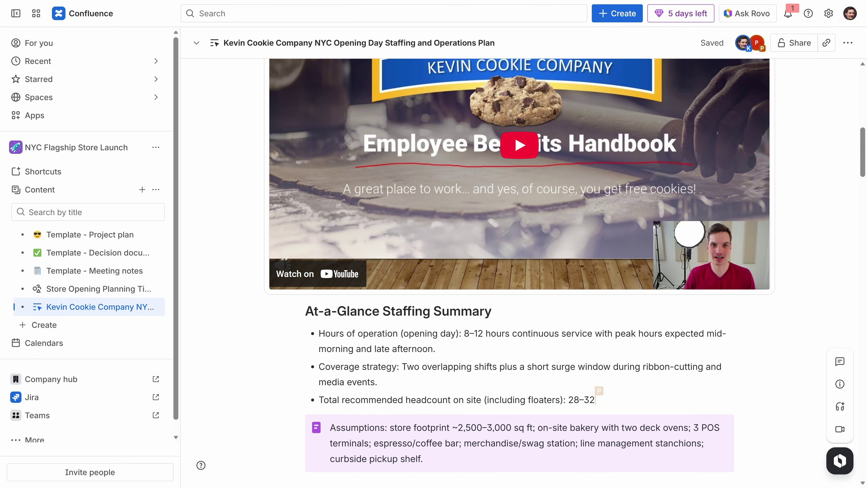
pyautogui.press('Return')
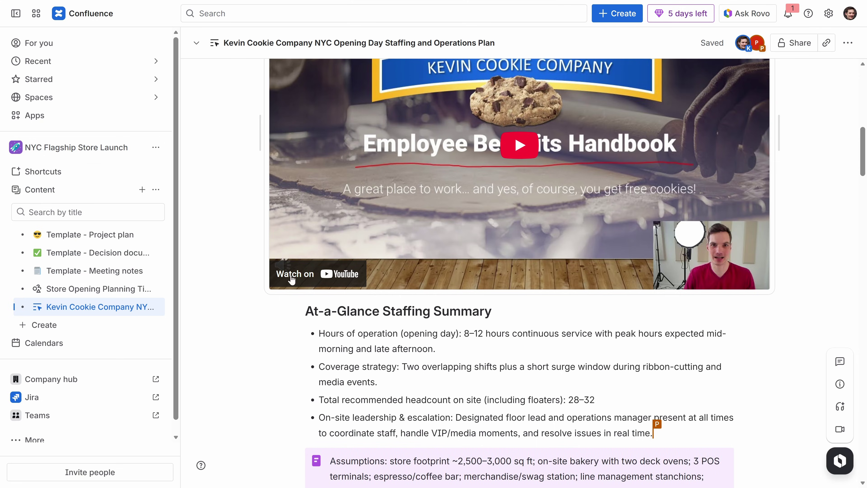
pyautogui.scroll(-3, 417, 316)
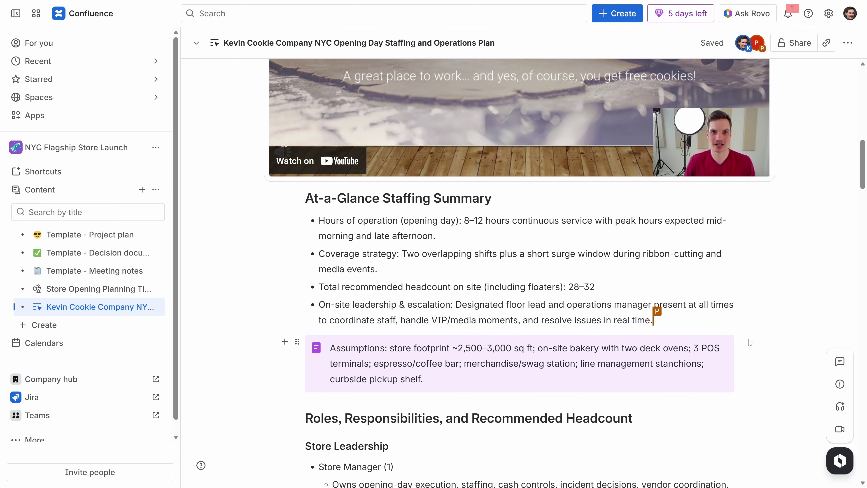
pyautogui.click(841, 363)
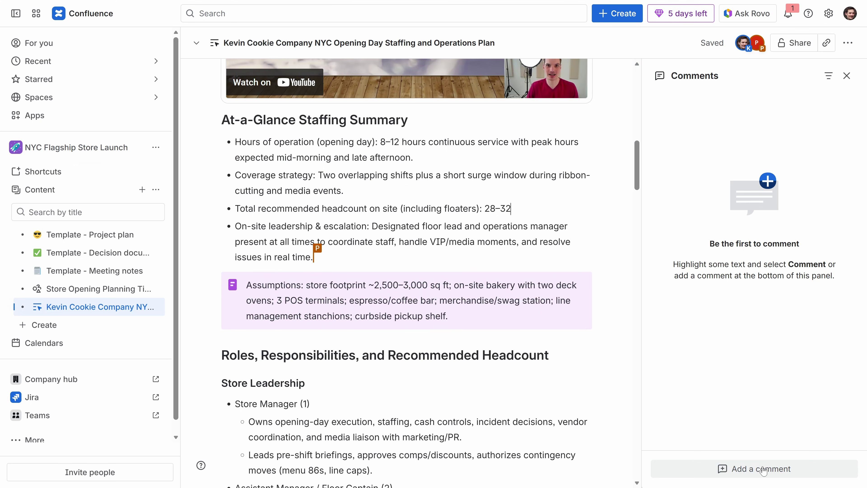
pyautogui.click(846, 75)
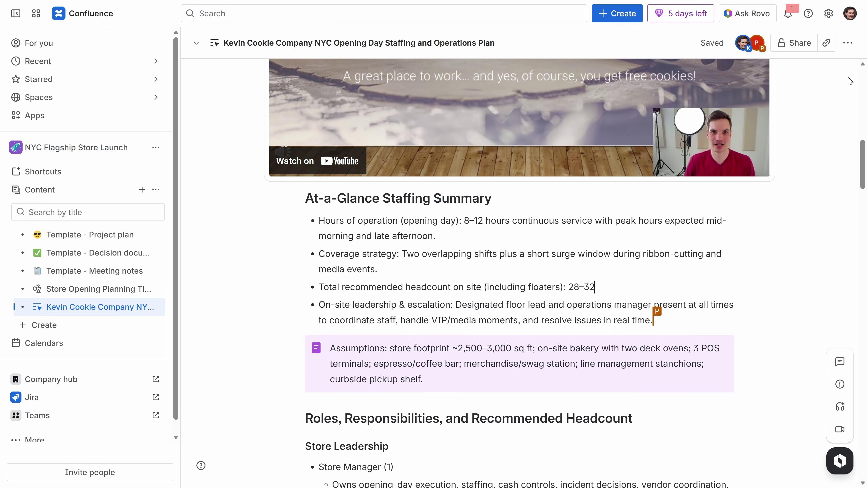
pyautogui.click(666, 319)
pyautogui.press('Return')
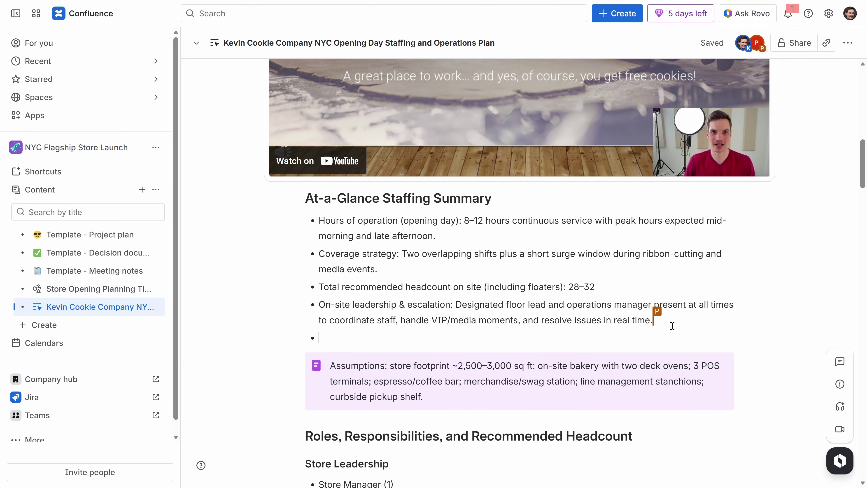
pyautogui.write('@')
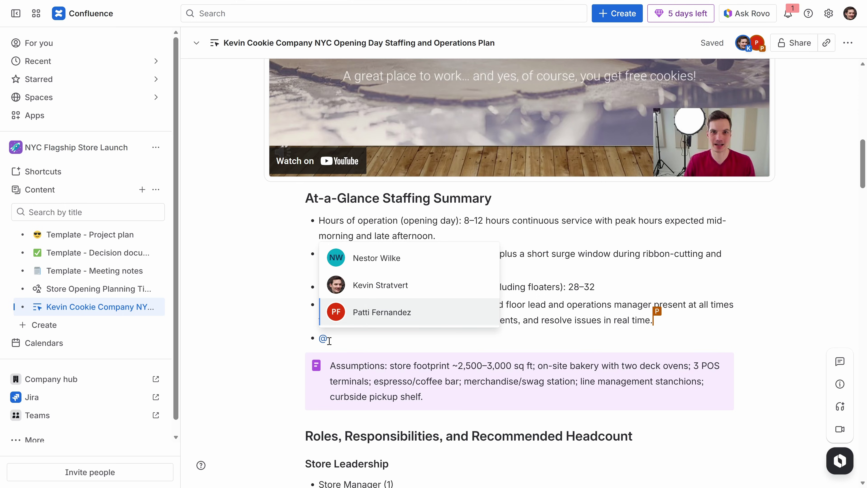
pyautogui.press('BackSpace')
pyautogui.press('BackSpace')
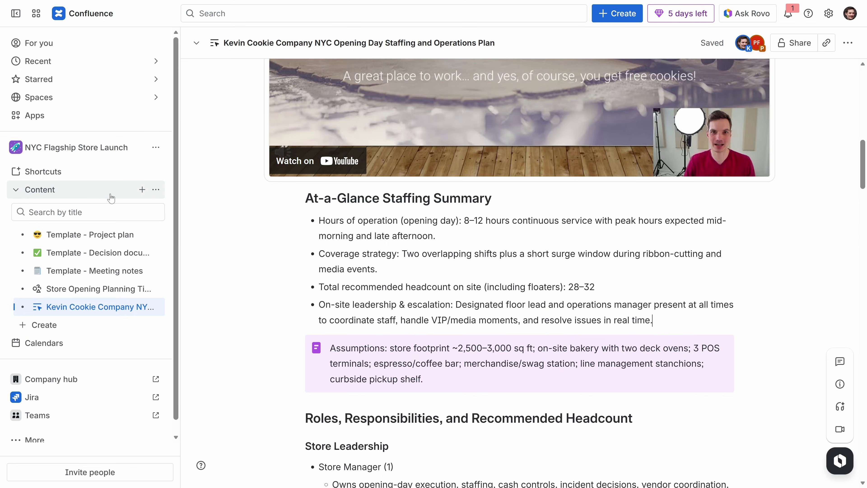
# - Create a blank page in NYC Flagship Store Launch and paste in the Flagship Store Opening staffing plan
pyautogui.click(142, 190)
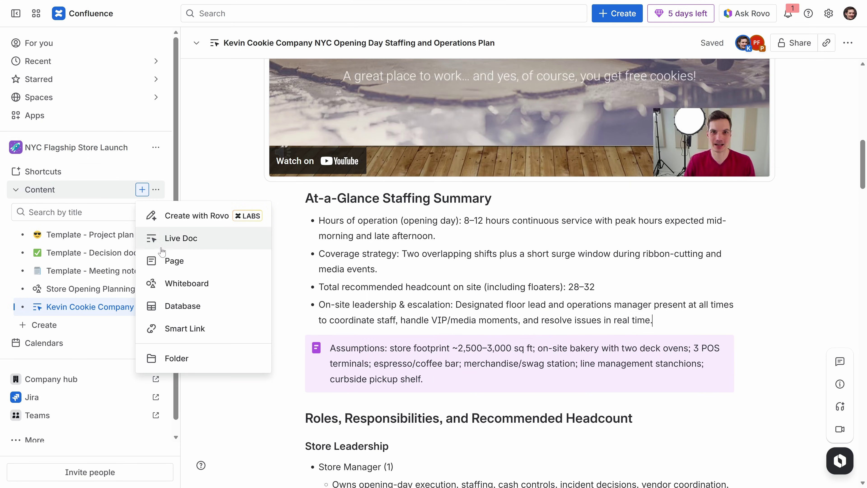
pyautogui.click(170, 266)
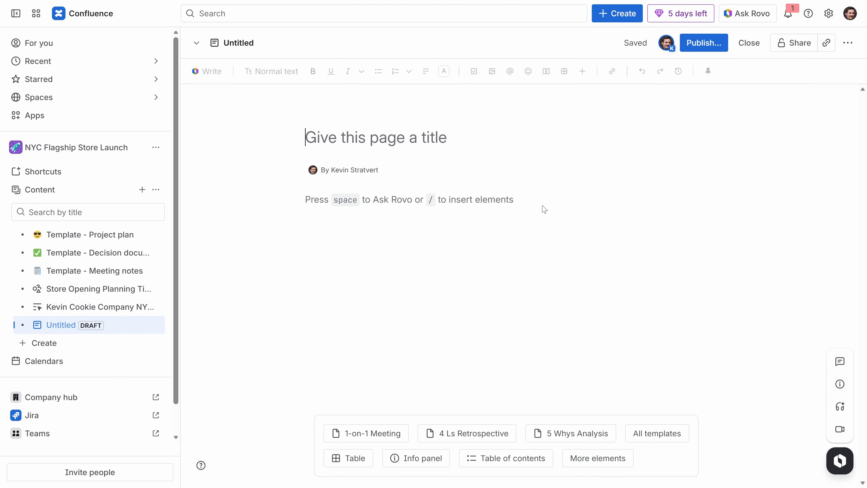
pyautogui.moveTo(535, 139)
pyautogui.click(312, 200)
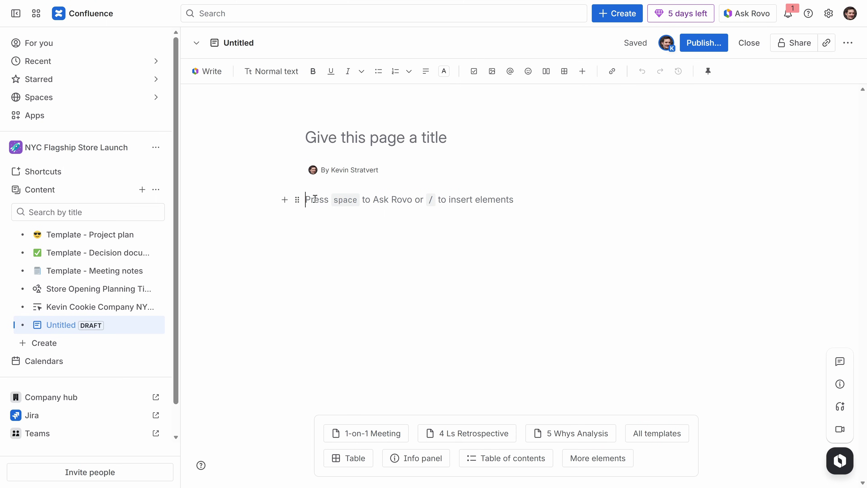
pyautogui.hotkey('ctrl', 'v')
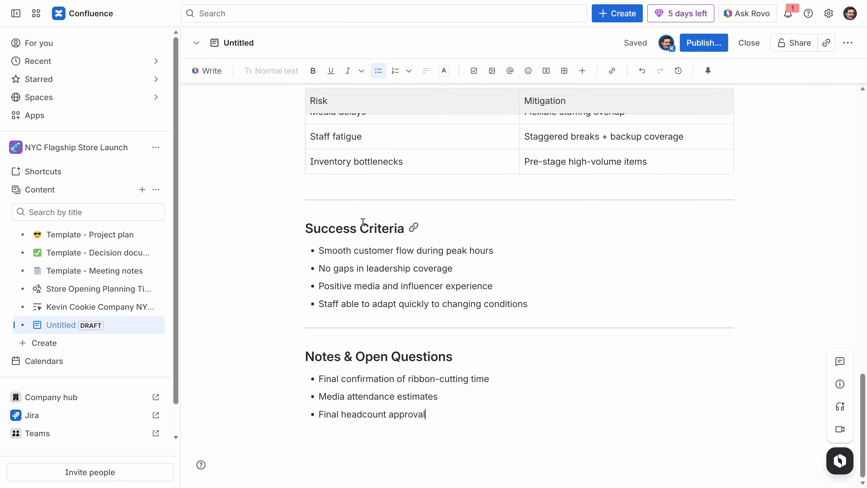
pyautogui.scroll(12, 388, 292)
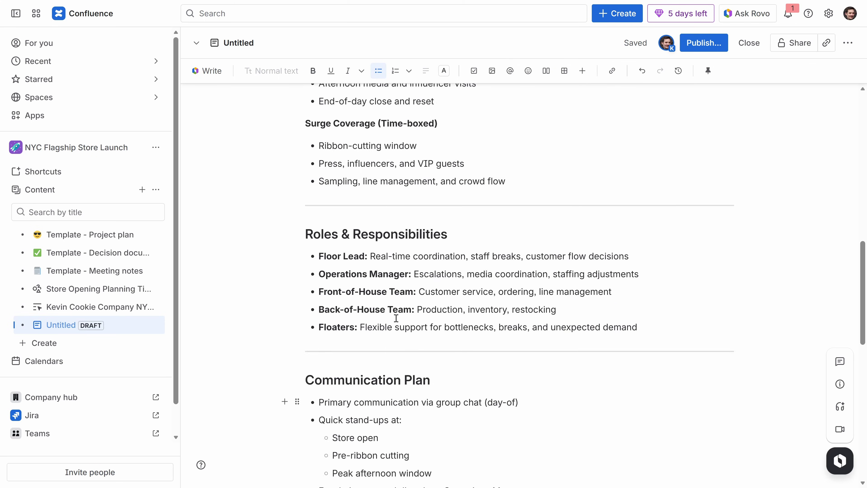
pyautogui.scroll(15, 394, 333)
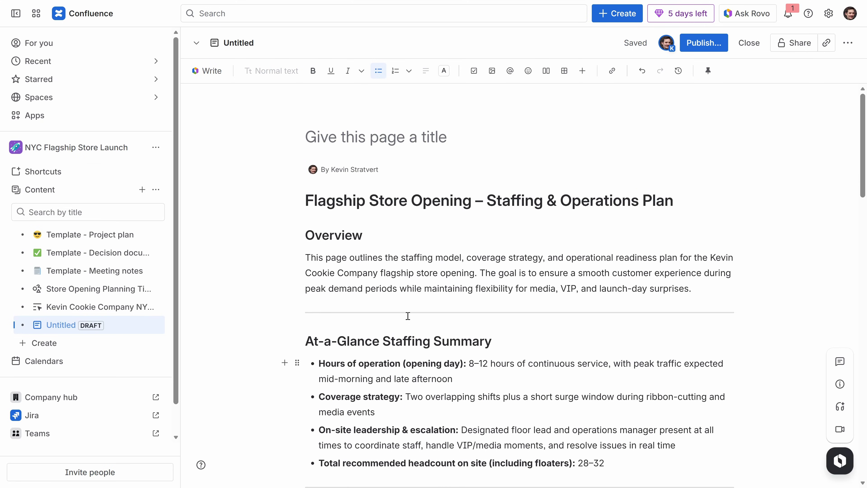
# - Publish the page as 'Flagship Store Opening: Staffing and Operations Plan for Kevin Cookie Company'
pyautogui.click(688, 50)
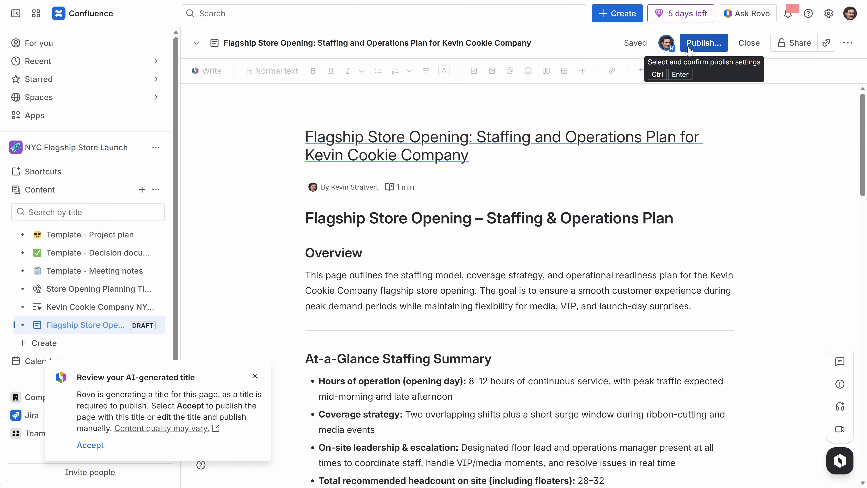
pyautogui.click(689, 49)
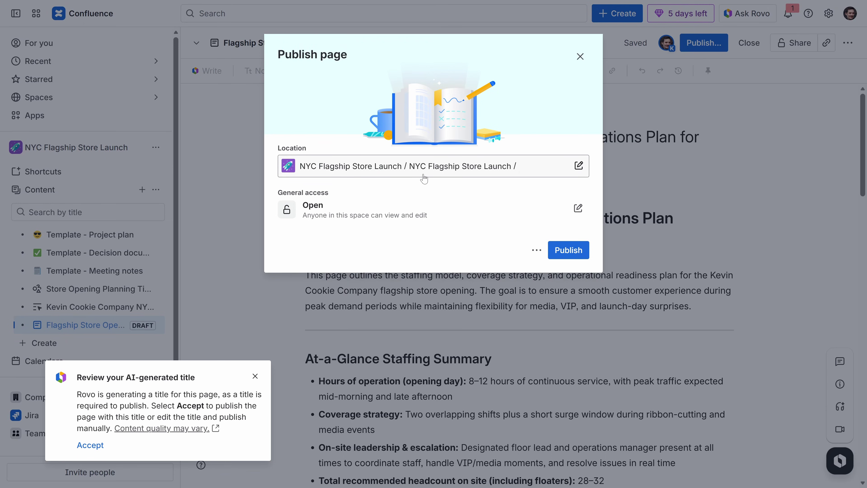
pyautogui.click(568, 252)
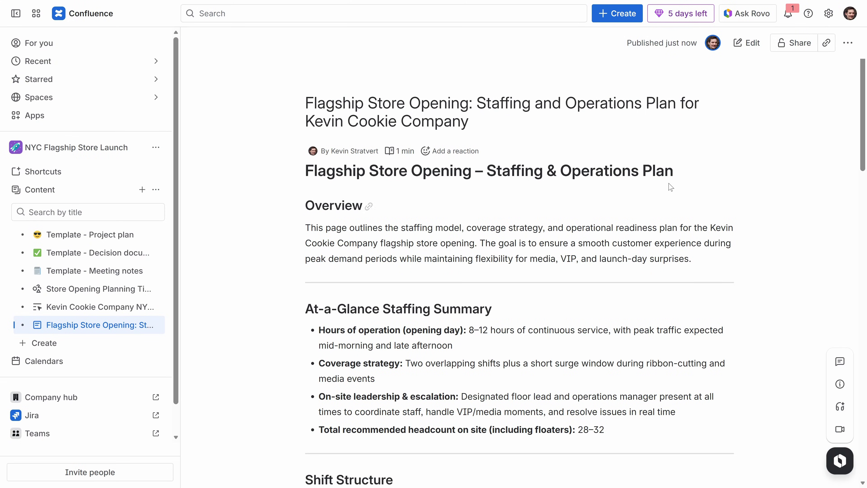
pyautogui.scroll(-2, 304, 264)
pyautogui.scroll(-10, 304, 264)
pyautogui.scroll(10, 306, 308)
pyautogui.click(142, 189)
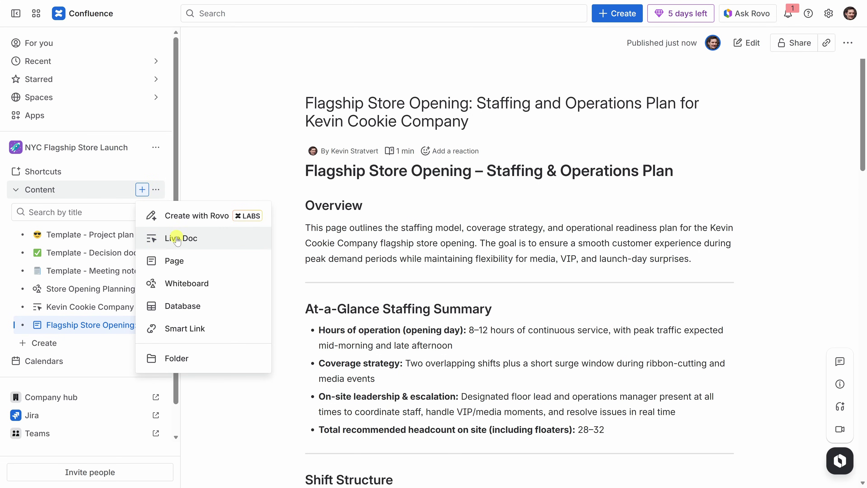
pyautogui.click(181, 261)
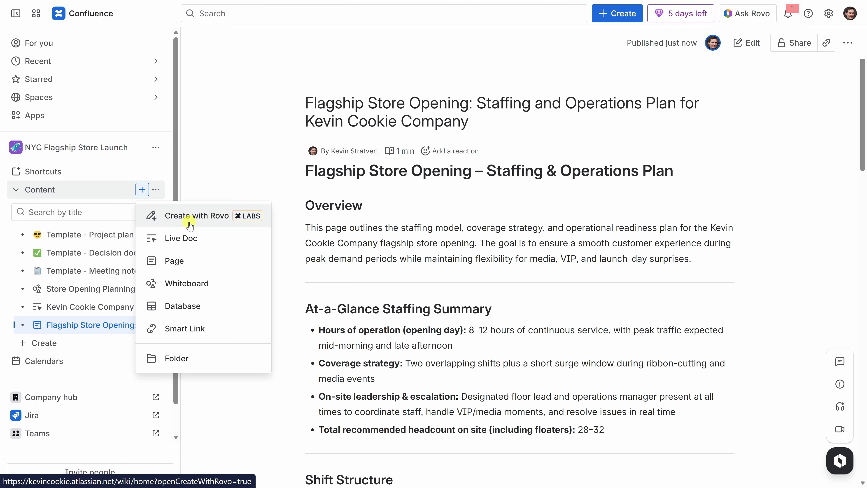
pyautogui.moveTo(237, 222)
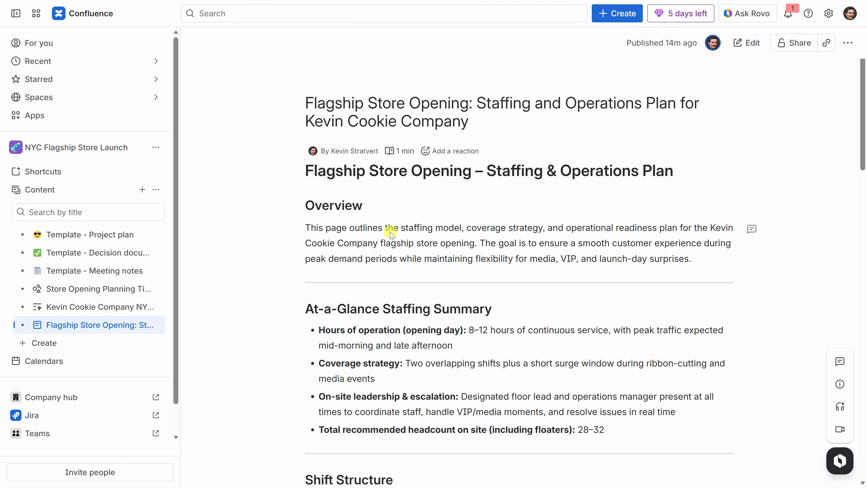
# - Search Confluence for who works on the flagship store project and expand the AI answer's roles and sources
pyautogui.click(246, 14)
pyautogui.write("Who's working on the flagship store project?")
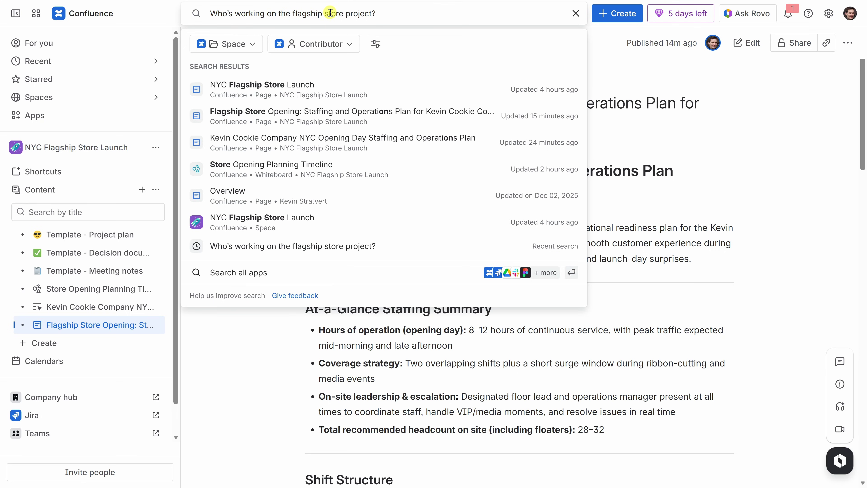
pyautogui.press('Return')
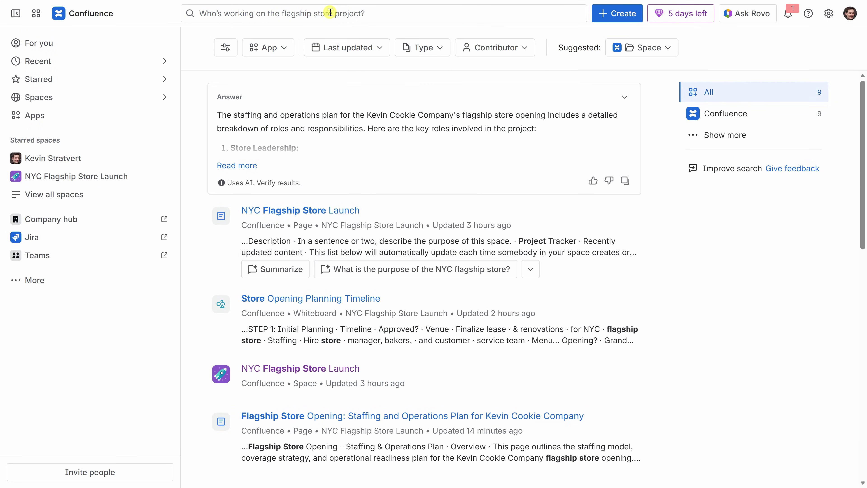
pyautogui.click(240, 168)
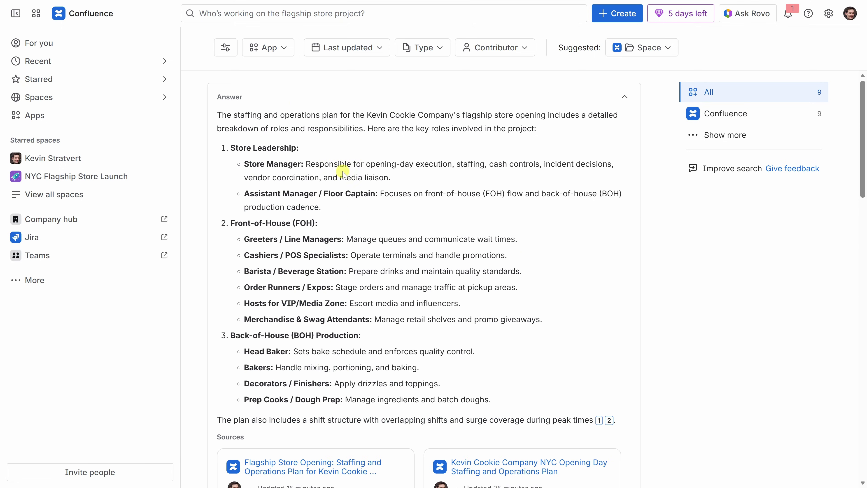
pyautogui.scroll(-2, 356, 195)
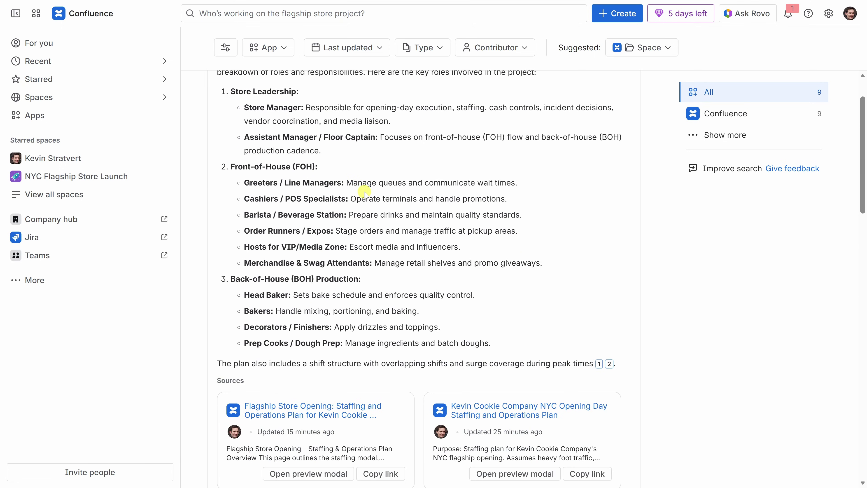
pyautogui.scroll(-2, 365, 193)
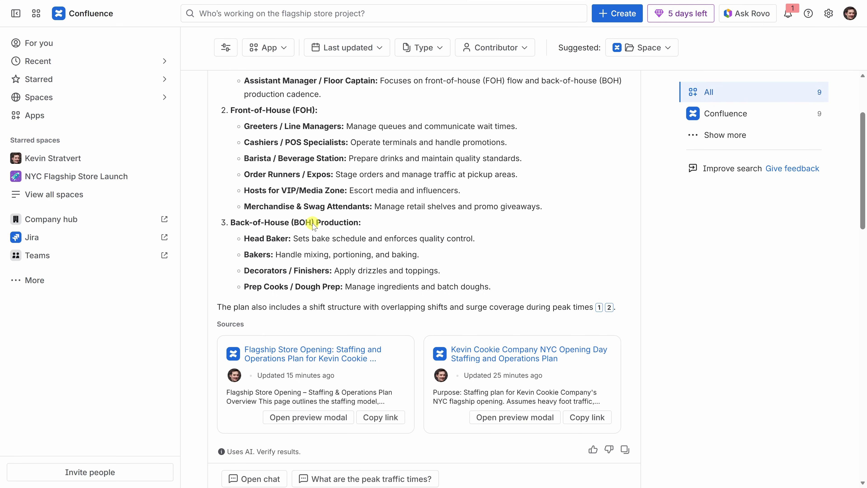
pyautogui.scroll(-2, 312, 225)
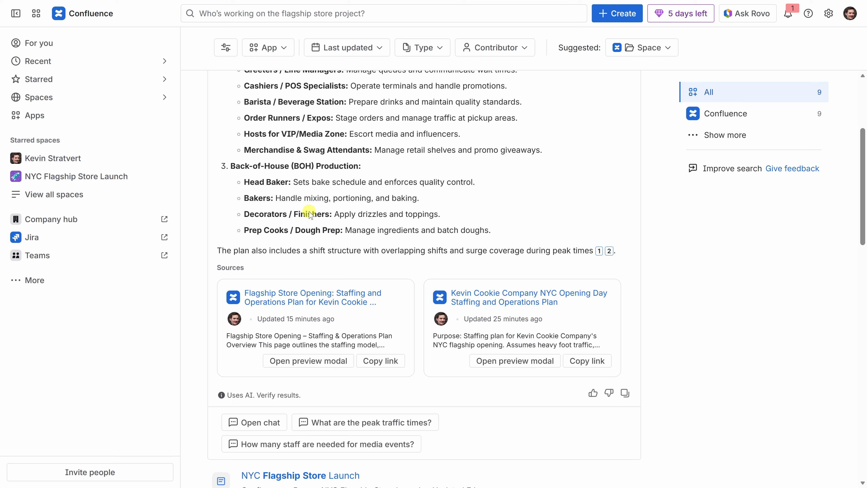
pyautogui.scroll(5, 307, 209)
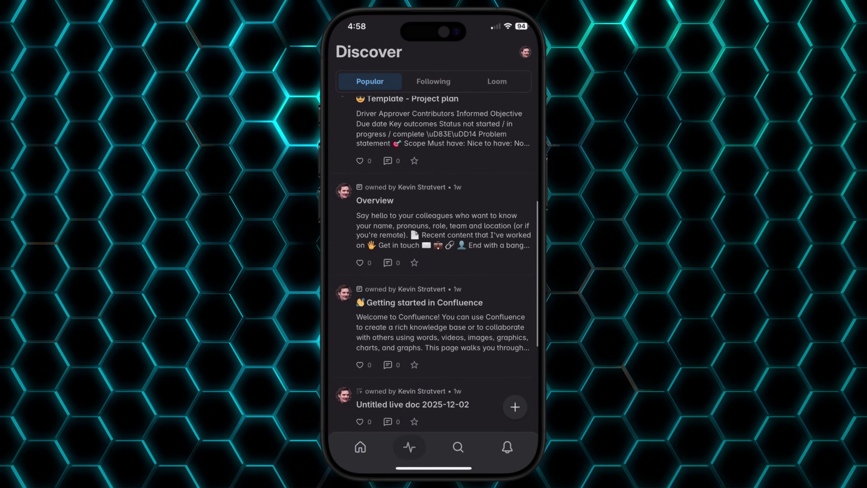
# - Scroll the mobile Discover feed to find the NYC Opening Day Staffing and Operations Plan
pyautogui.scroll(10, 433, 259)
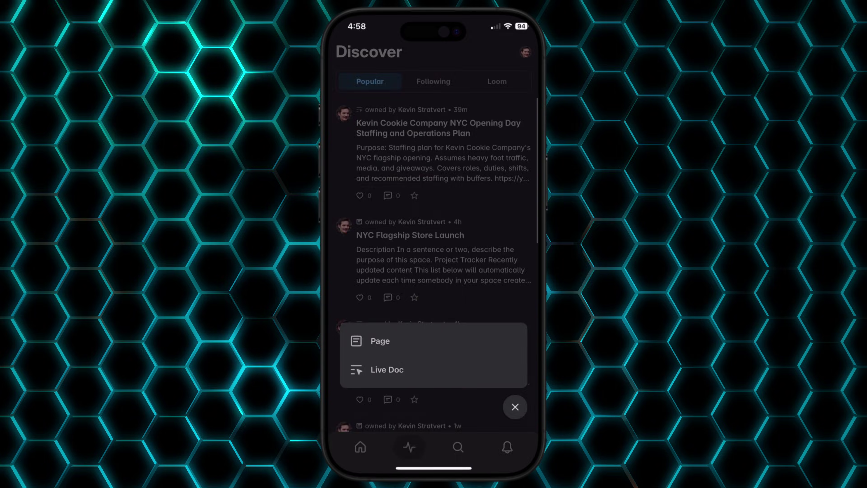